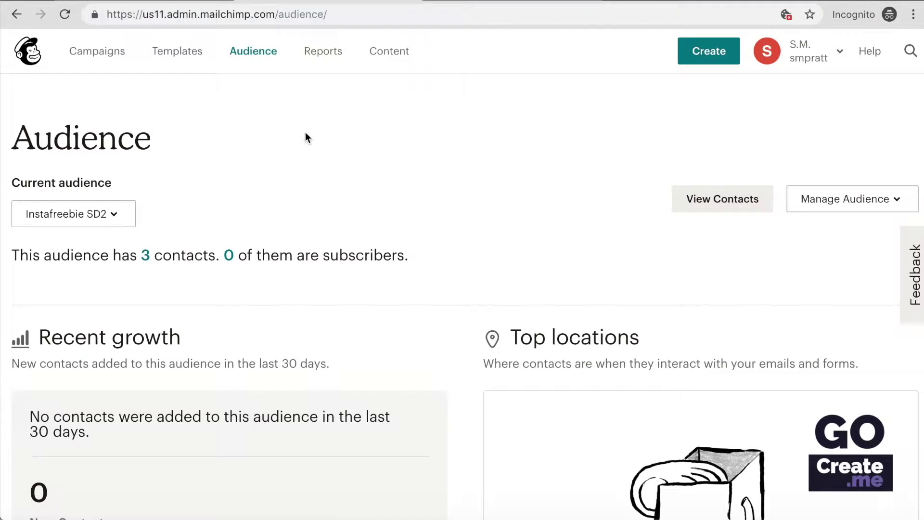
Open the signup form builder for the Instafreebie SD2 audience.
{"action": "left_click", "coordinate": [134, 219]}
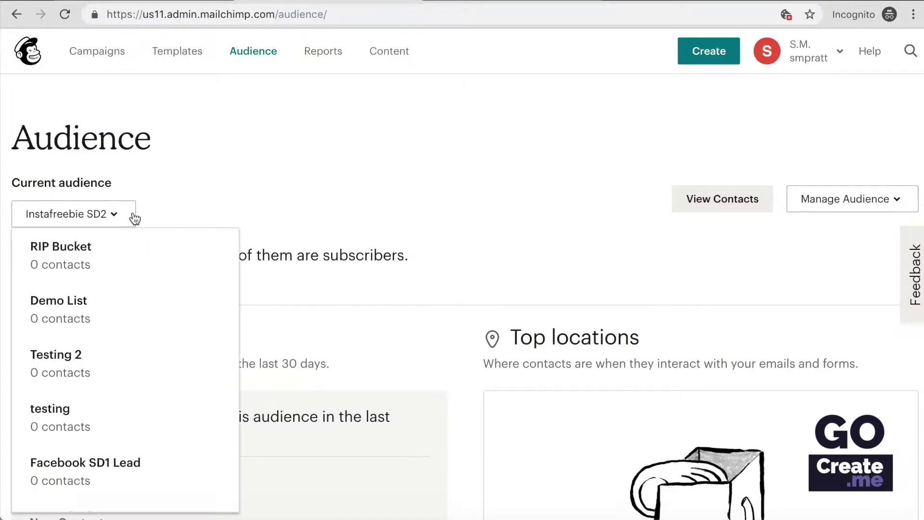
{"action": "left_click", "coordinate": [340, 105]}
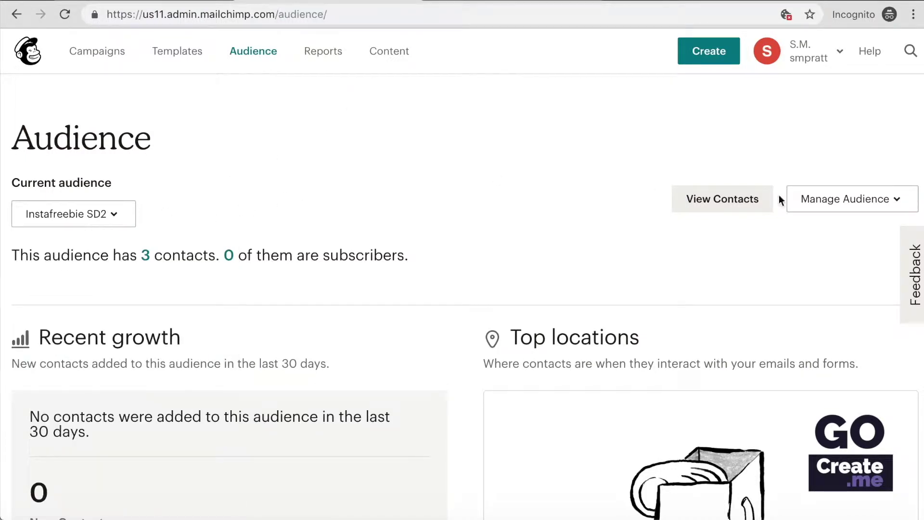
{"action": "left_click", "coordinate": [866, 202]}
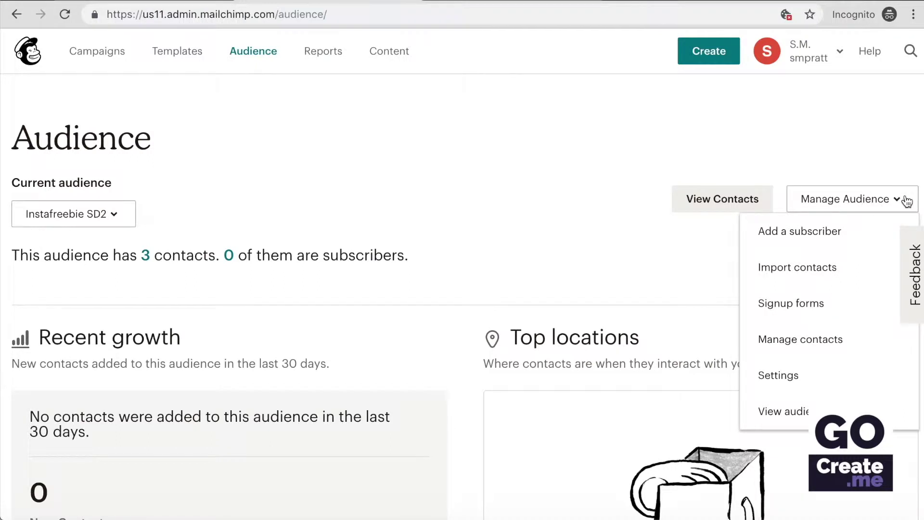
{"action": "left_click", "coordinate": [815, 302]}
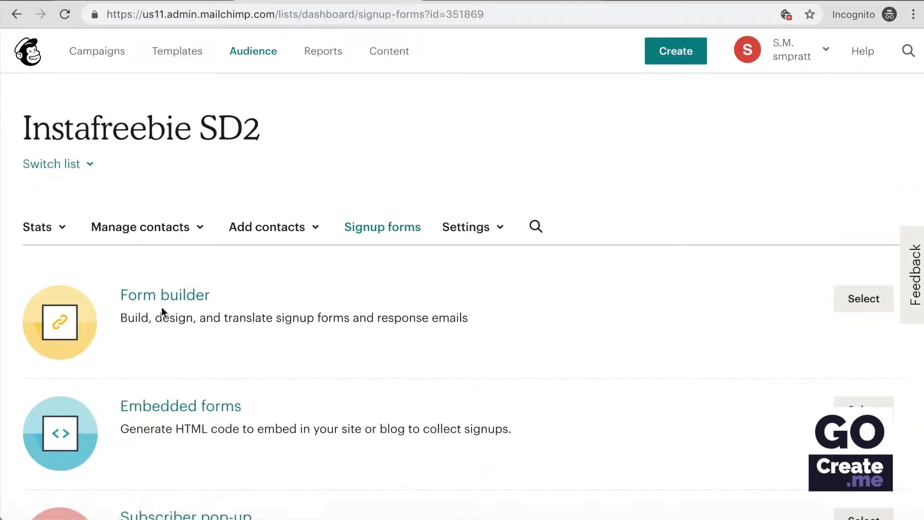
{"action": "left_click", "coordinate": [861, 303]}
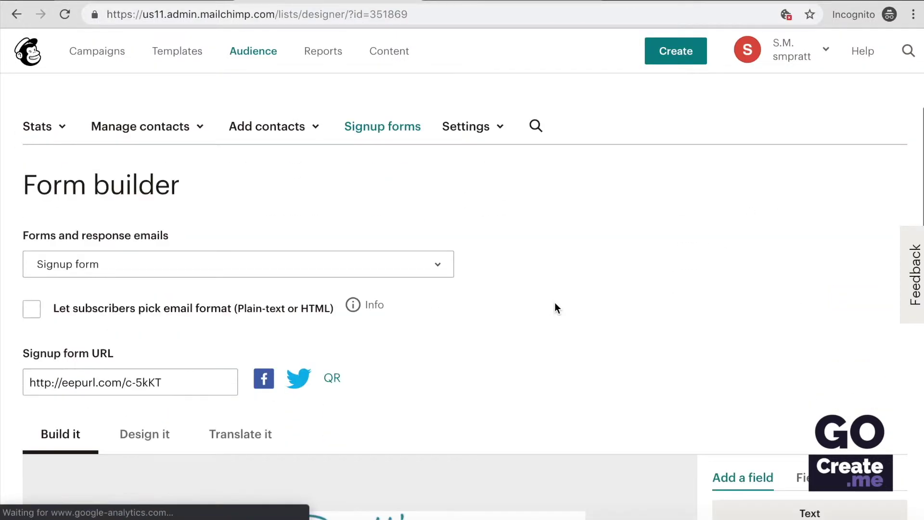
Look over the signup form, switch the form builder to the Confirmation thank you page and view its content.
{"action": "scroll", "coordinate": [555, 304], "scroll_direction": "down", "scroll_amount": 5}
{"action": "scroll", "coordinate": [554, 308], "scroll_direction": "down", "scroll_amount": 2}
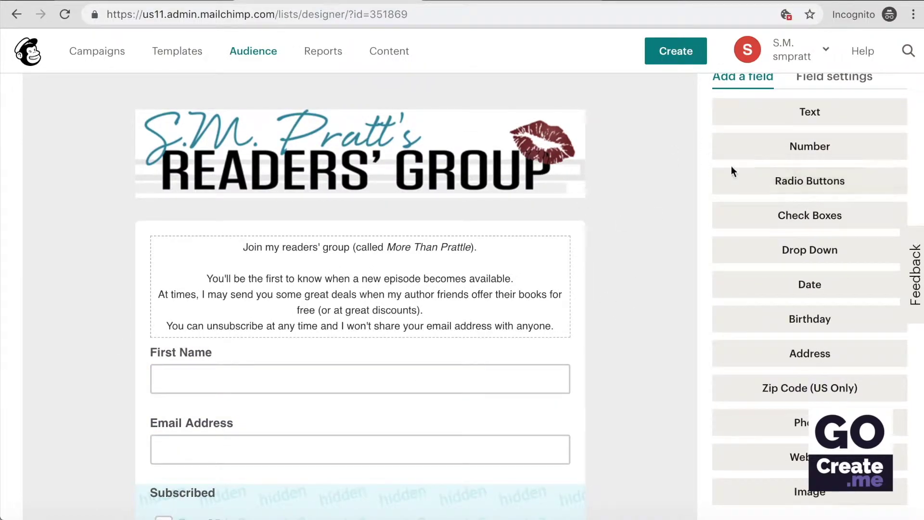
{"action": "scroll", "coordinate": [610, 381], "scroll_direction": "down", "scroll_amount": 7}
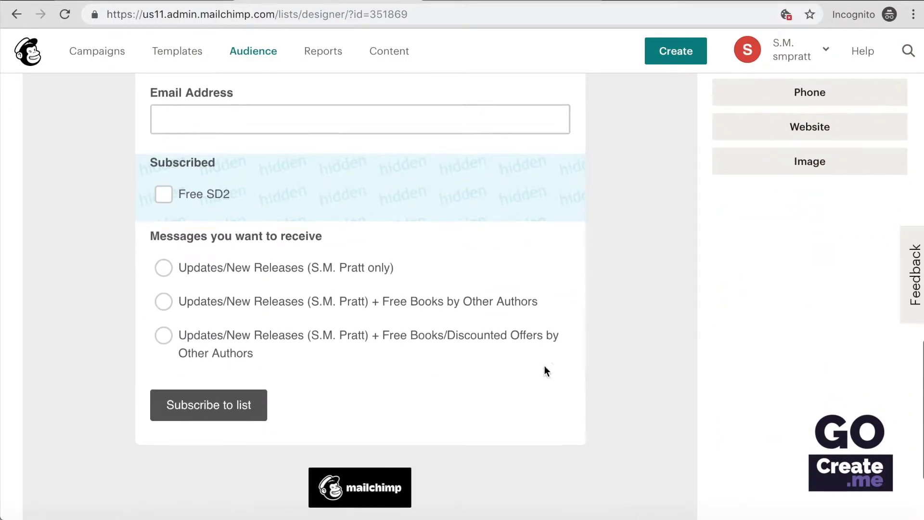
{"action": "scroll", "coordinate": [635, 317], "scroll_direction": "up", "scroll_amount": 7}
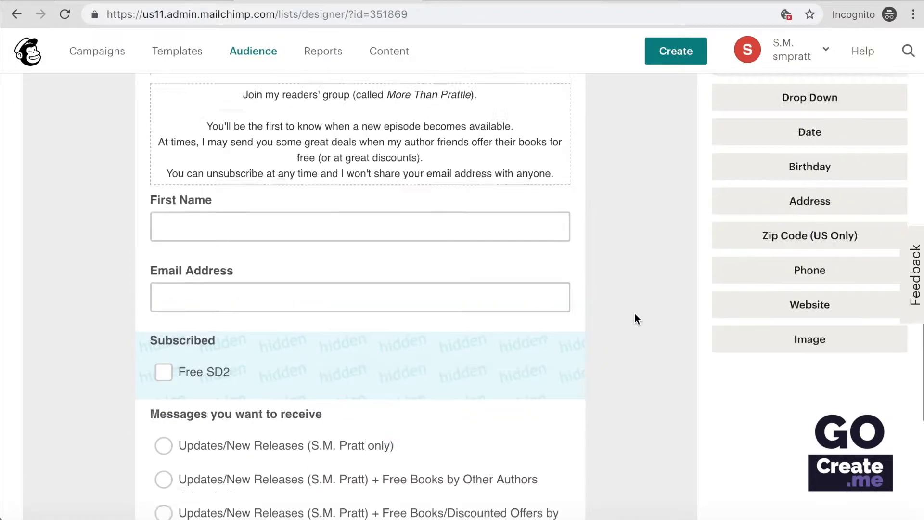
{"action": "scroll", "coordinate": [634, 319], "scroll_direction": "up", "scroll_amount": 7}
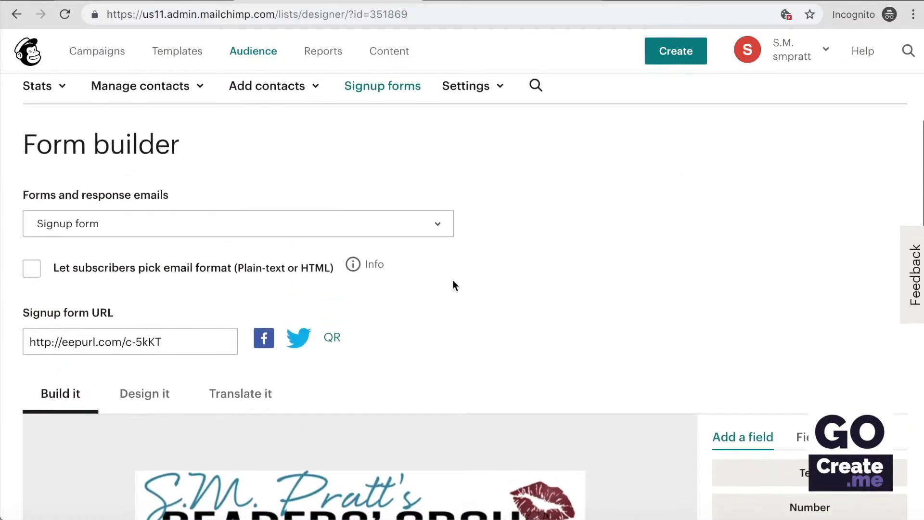
{"action": "left_click", "coordinate": [440, 217]}
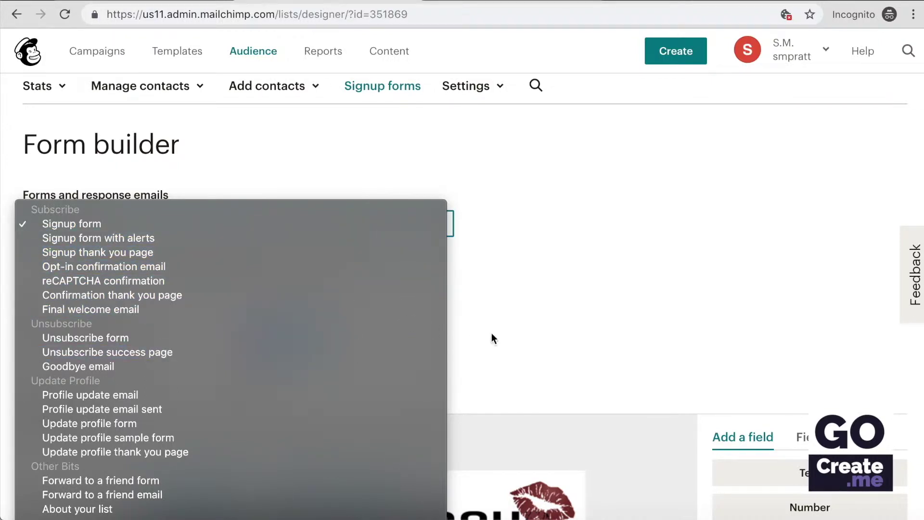
{"action": "scroll", "coordinate": [370, 296], "scroll_direction": "down", "scroll_amount": 2}
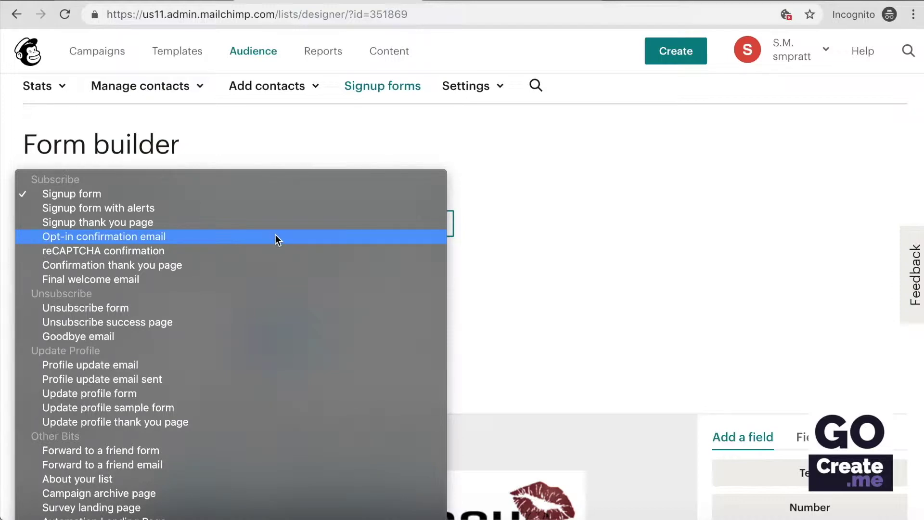
{"action": "left_click", "coordinate": [238, 266]}
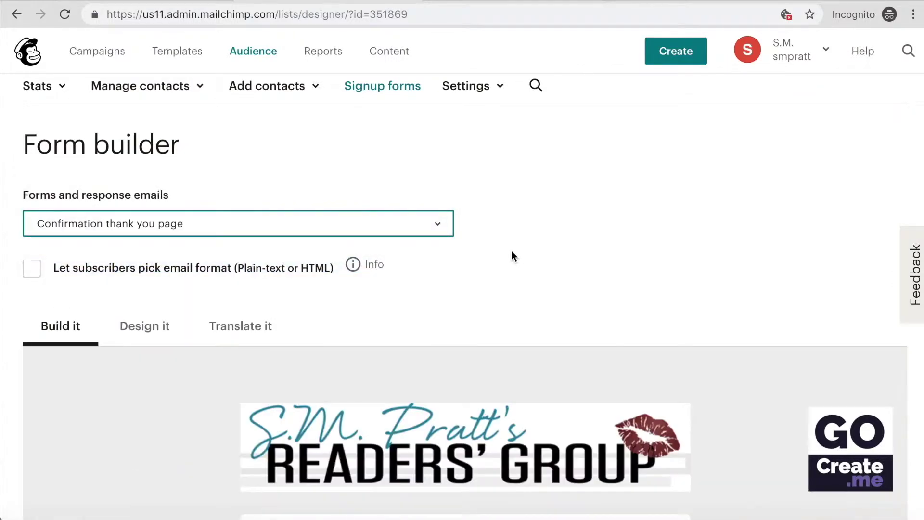
{"action": "scroll", "coordinate": [644, 236], "scroll_direction": "down", "scroll_amount": 8}
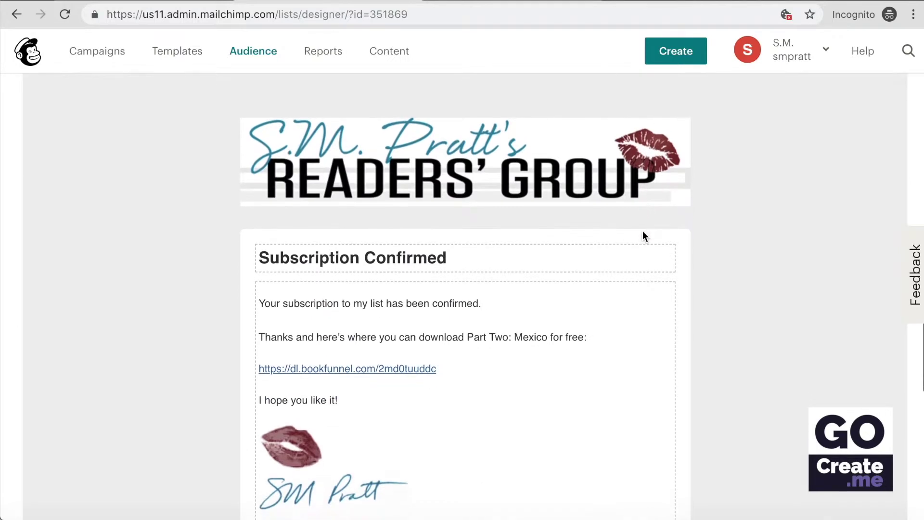
{"action": "scroll", "coordinate": [642, 230], "scroll_direction": "up", "scroll_amount": 10}
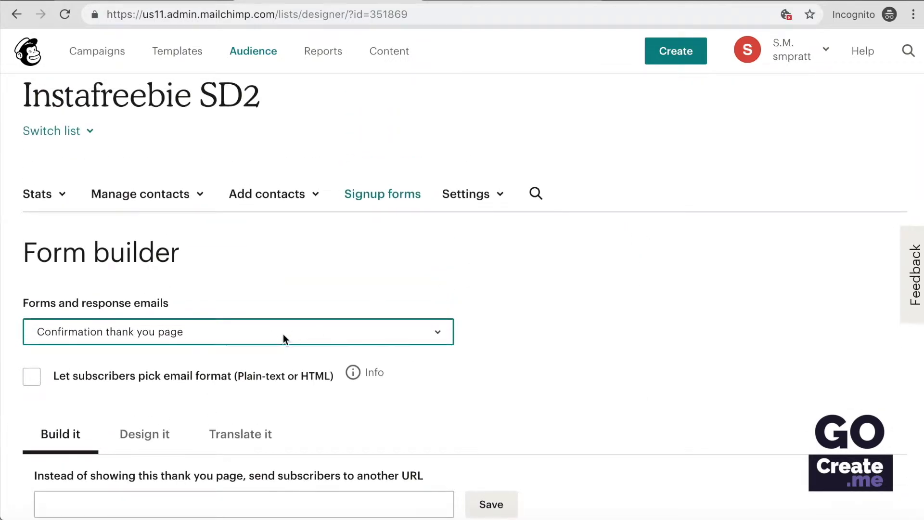
Switch the form builder to the Final welcome email, enable sending it, and look over its content.
{"action": "left_click", "coordinate": [283, 337]}
{"action": "left_click", "coordinate": [202, 342]}
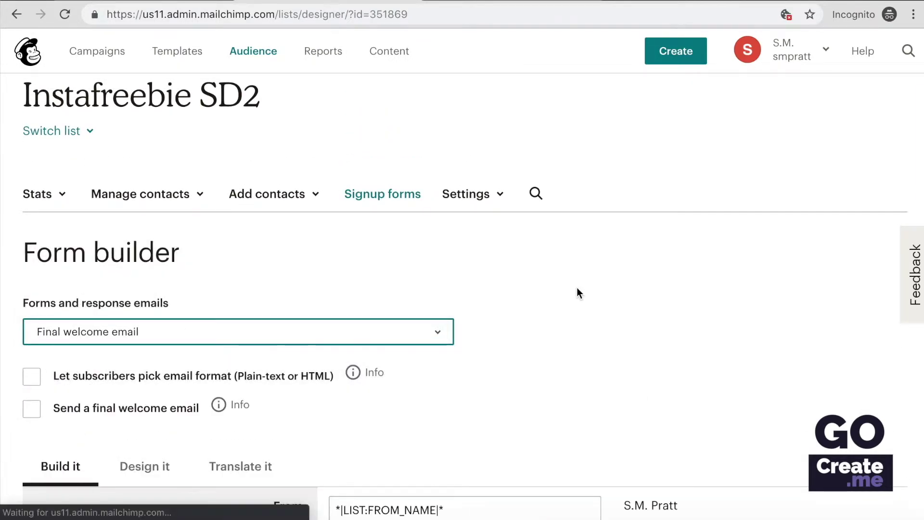
{"action": "left_click", "coordinate": [31, 409]}
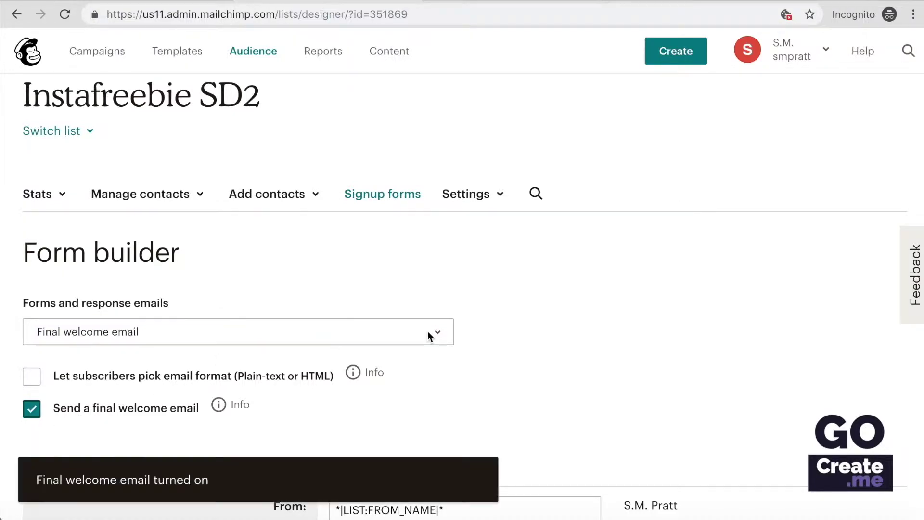
{"action": "scroll", "coordinate": [427, 331], "scroll_direction": "down", "scroll_amount": 12}
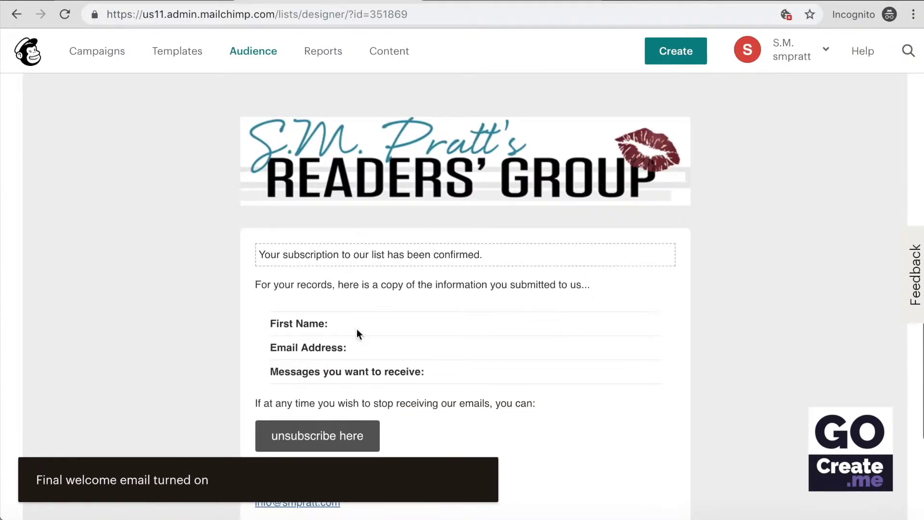
{"action": "scroll", "coordinate": [483, 354], "scroll_direction": "down", "scroll_amount": 2}
{"action": "scroll", "coordinate": [530, 265], "scroll_direction": "up", "scroll_amount": 1}
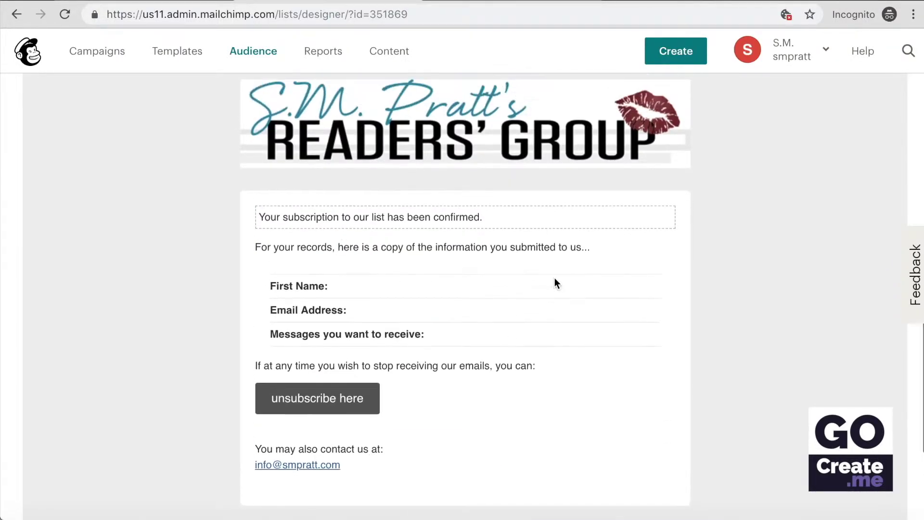
{"action": "scroll", "coordinate": [583, 286], "scroll_direction": "up", "scroll_amount": 8}
{"action": "scroll", "coordinate": [584, 284], "scroll_direction": "up", "scroll_amount": 1}
Disable sending the final welcome email and switch the form builder back to the Confirmation thank you page.
{"action": "left_click", "coordinate": [30, 224]}
{"action": "left_click", "coordinate": [179, 148]}
{"action": "left_click", "coordinate": [179, 132]}
View the reading-device options behind the confirmation message's BookFunnel link and return to the Mailchimp thank you page with its content editor closed.
{"action": "scroll", "coordinate": [556, 178], "scroll_direction": "down", "scroll_amount": 6}
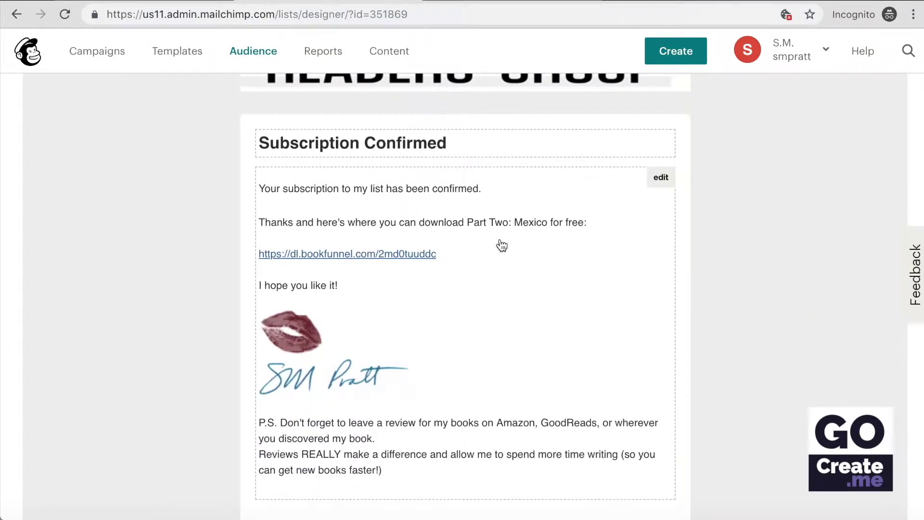
{"action": "left_click", "coordinate": [427, 259]}
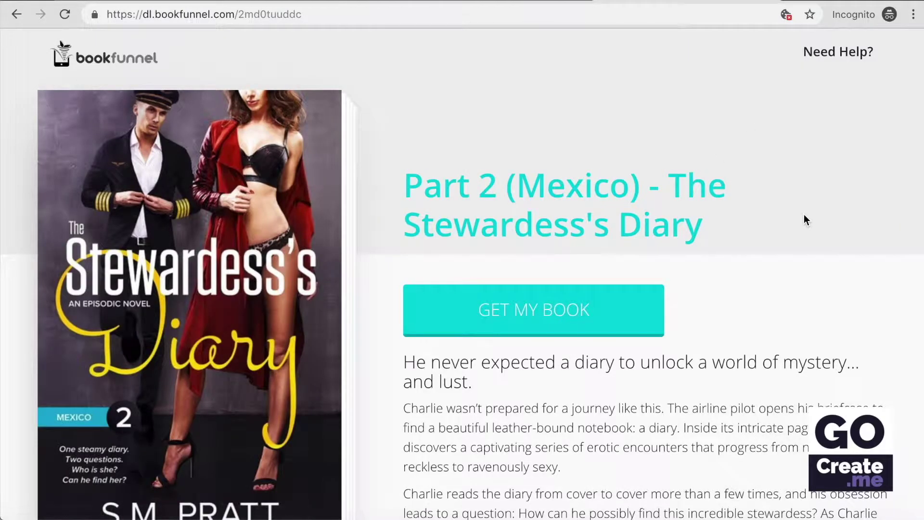
{"action": "left_click", "coordinate": [619, 309]}
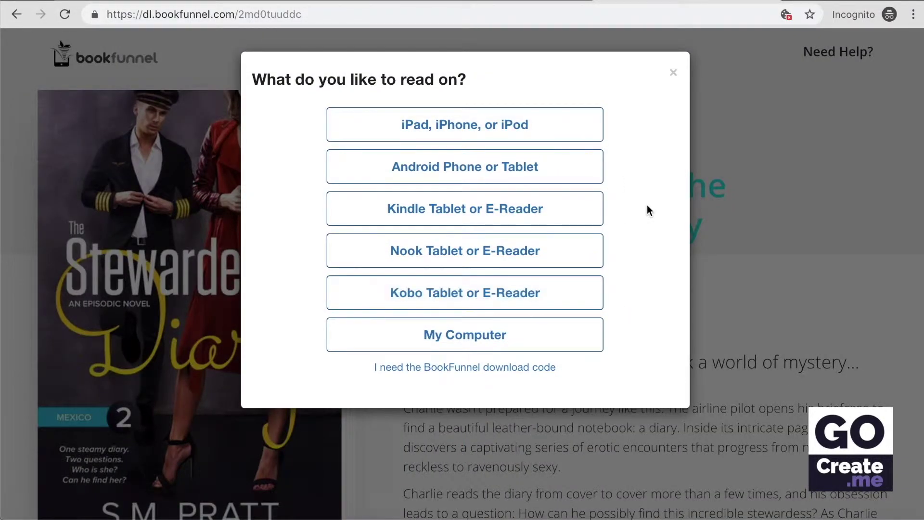
{"action": "left_click", "coordinate": [674, 76]}
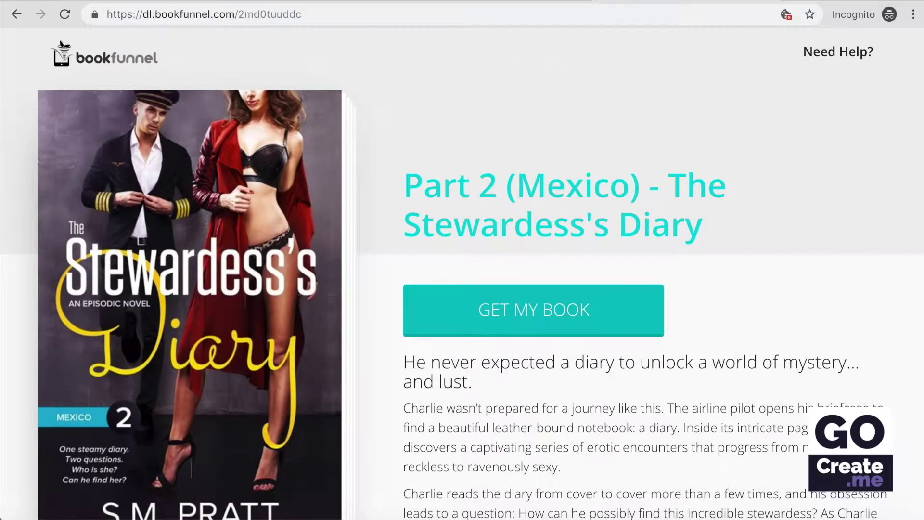
{"action": "left_click", "coordinate": [358, 1]}
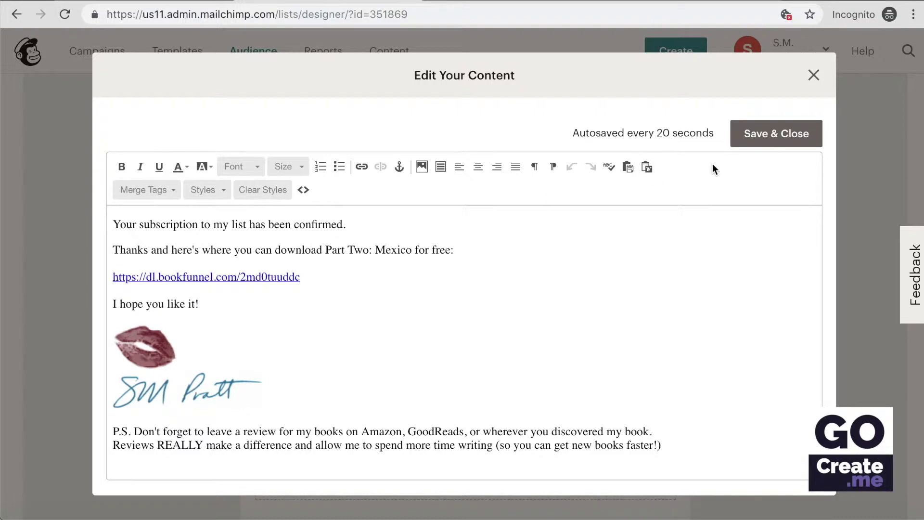
{"action": "left_click", "coordinate": [821, 79]}
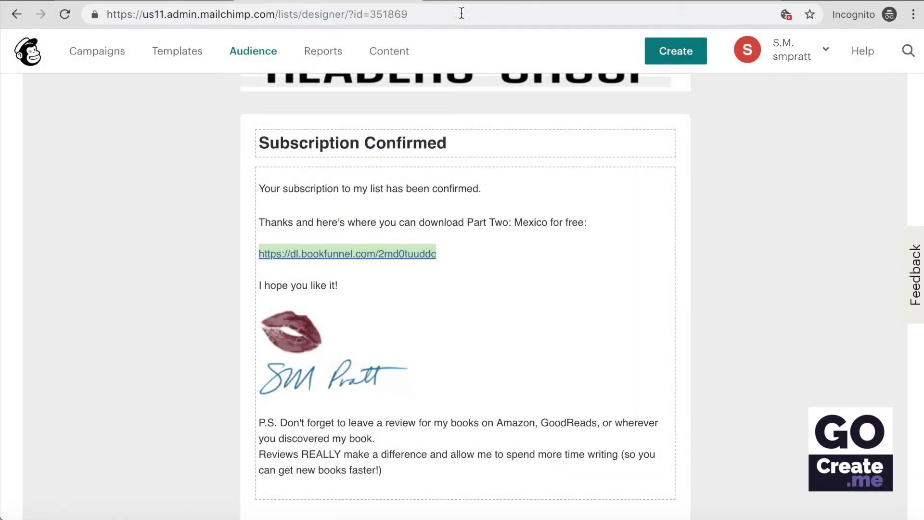
Switch to the BookFunnel dashboard and open the KM1 book's page from the book list.
{"action": "left_click", "coordinate": [543, 1]}
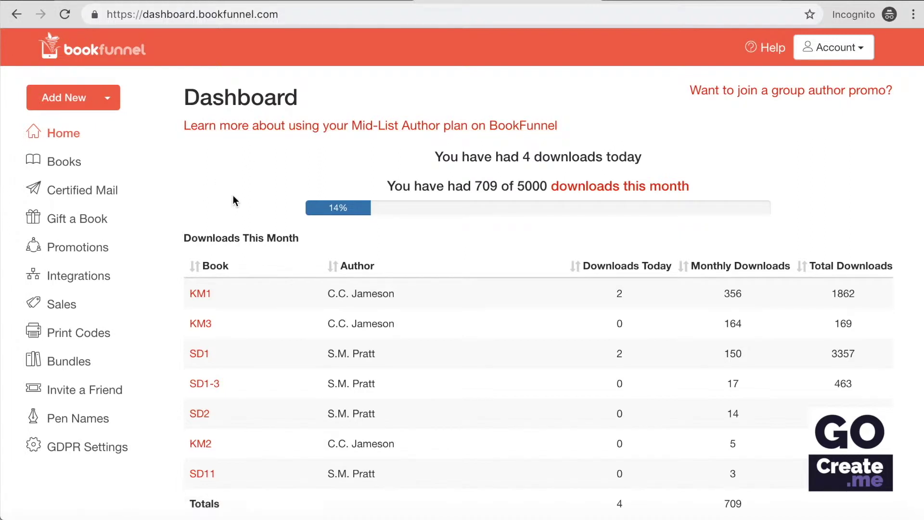
{"action": "left_click", "coordinate": [76, 168]}
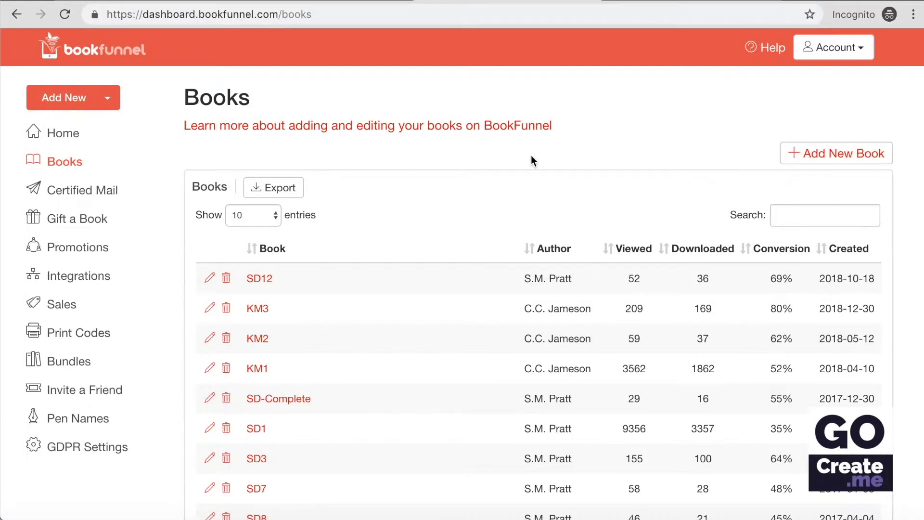
{"action": "left_click", "coordinate": [259, 369]}
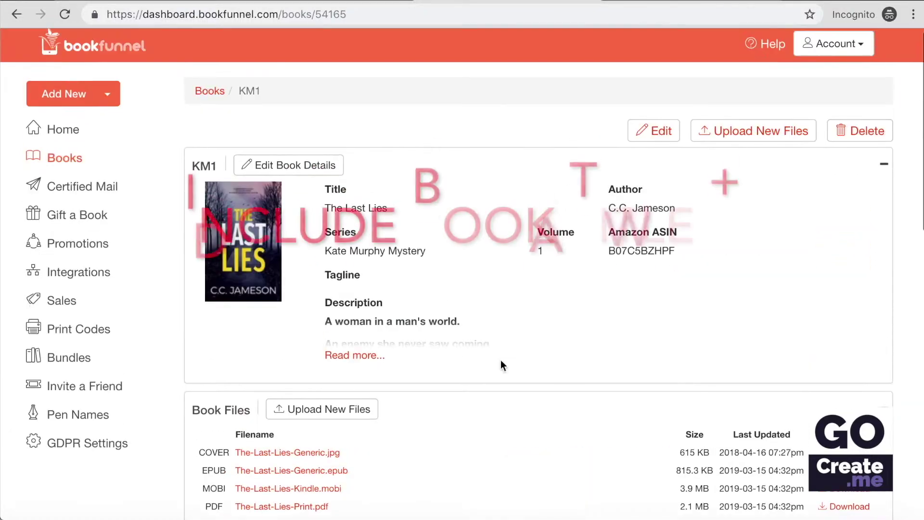
Examine the KM1 book's details, book files, download pages and giveaway pages.
{"action": "scroll", "coordinate": [574, 295], "scroll_direction": "down", "scroll_amount": 3}
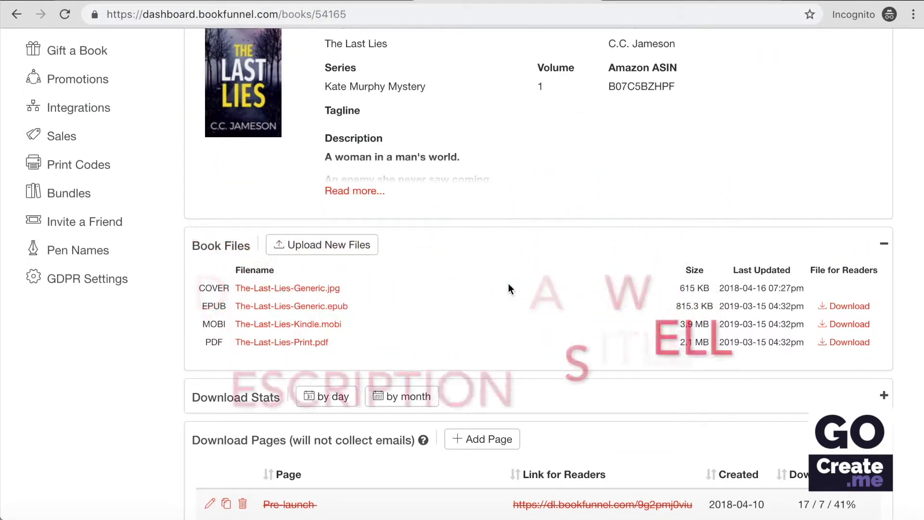
{"action": "scroll", "coordinate": [150, 324], "scroll_direction": "down", "scroll_amount": 6}
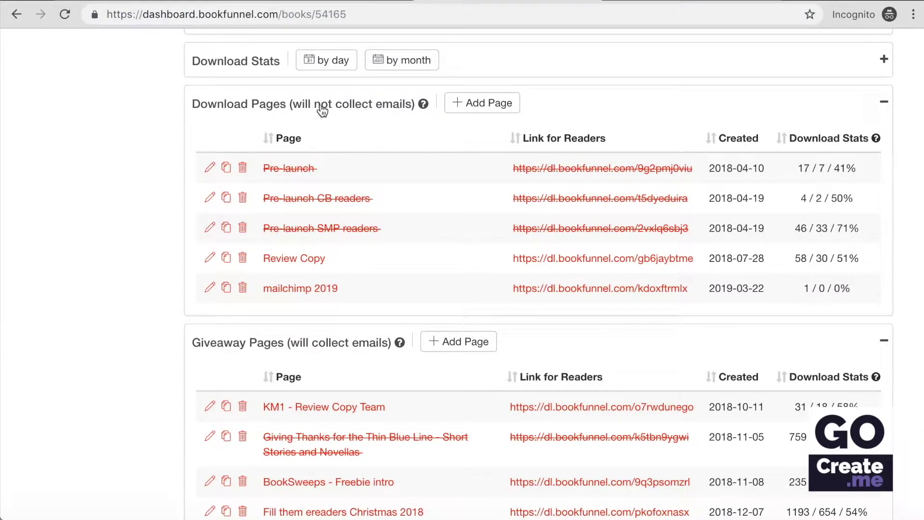
{"action": "scroll", "coordinate": [411, 115], "scroll_direction": "down", "scroll_amount": 3}
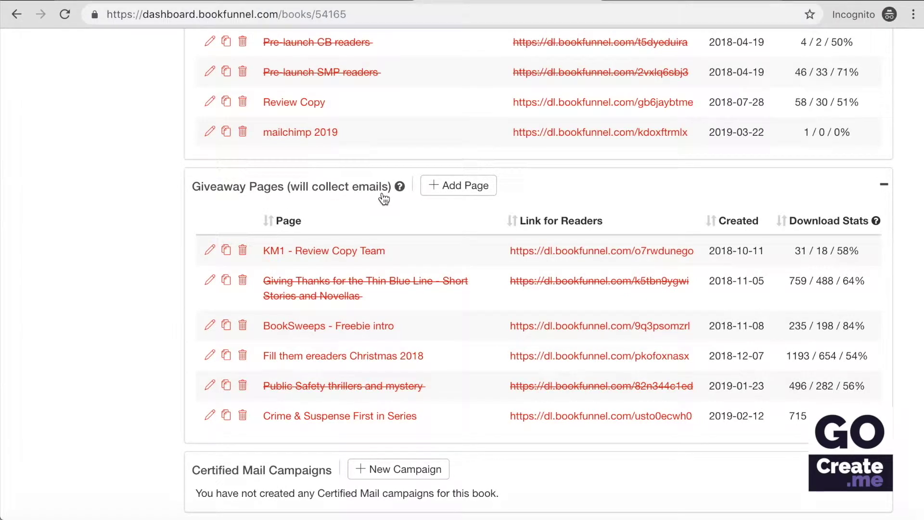
{"action": "scroll", "coordinate": [383, 198], "scroll_direction": "up", "scroll_amount": 3}
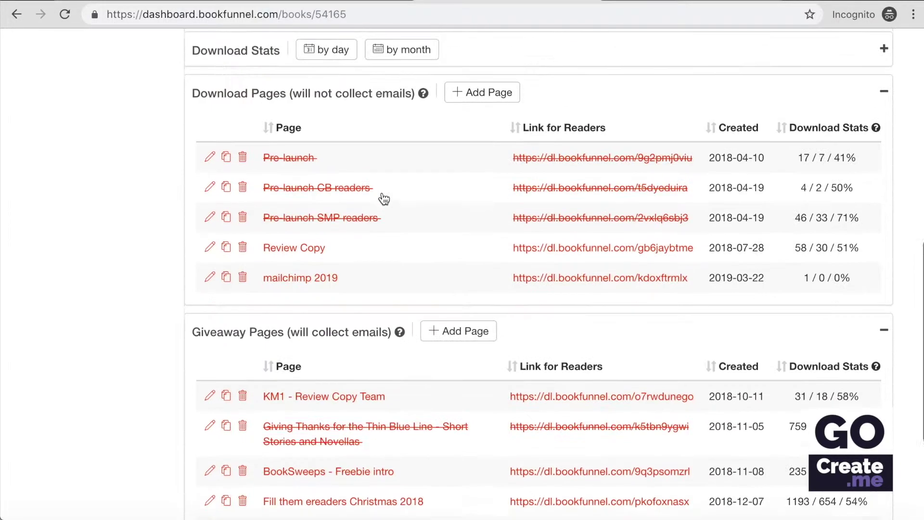
{"action": "scroll", "coordinate": [382, 195], "scroll_direction": "down", "scroll_amount": 1}
{"action": "scroll", "coordinate": [370, 251], "scroll_direction": "up", "scroll_amount": 10}
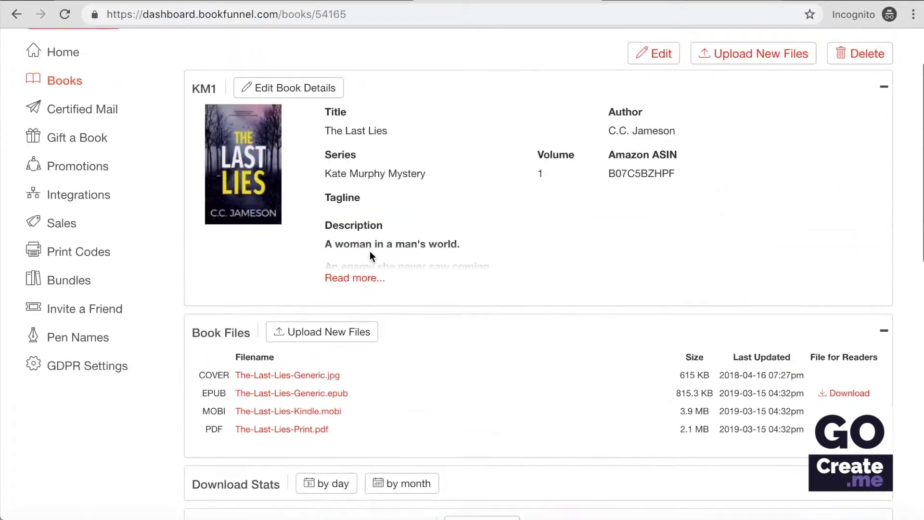
{"action": "scroll", "coordinate": [370, 250], "scroll_direction": "down", "scroll_amount": 8}
{"action": "scroll", "coordinate": [370, 250], "scroll_direction": "down", "scroll_amount": 1}
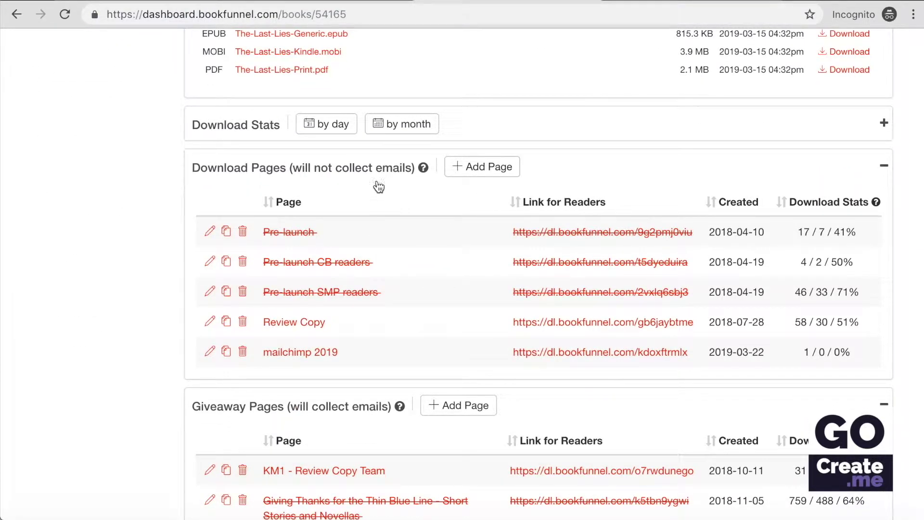
Start a new download page for KM1 that lets readers download the book without collecting their email address.
{"action": "left_click", "coordinate": [472, 173]}
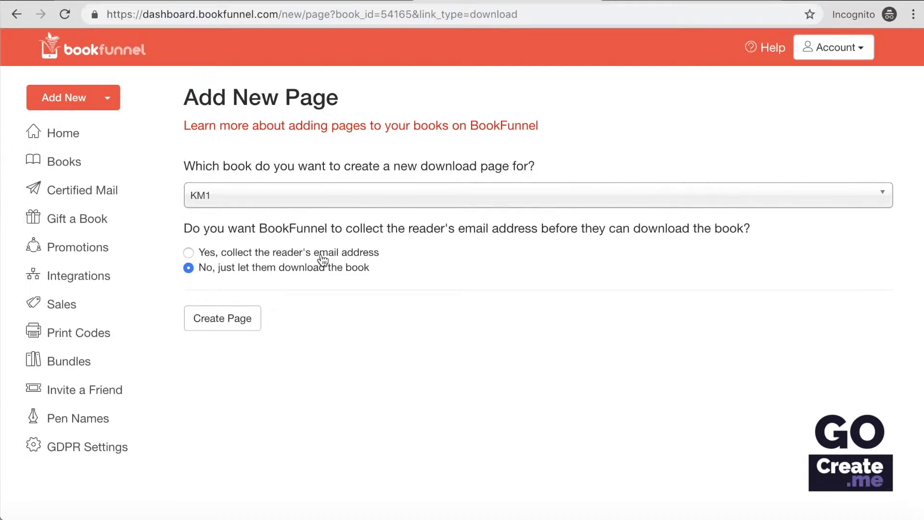
{"action": "left_click", "coordinate": [227, 319]}
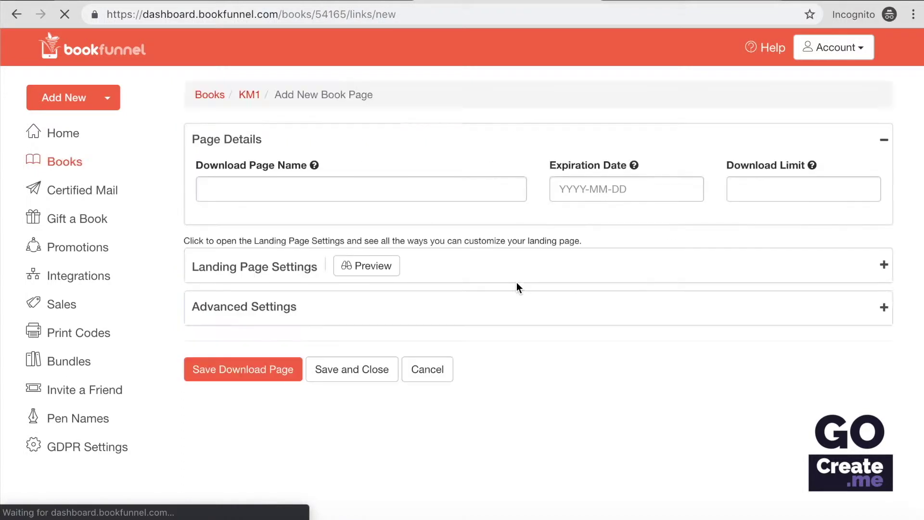
Name the new download page "testing" and preview how its landing page looks on desktop.
{"action": "left_click", "coordinate": [329, 192]}
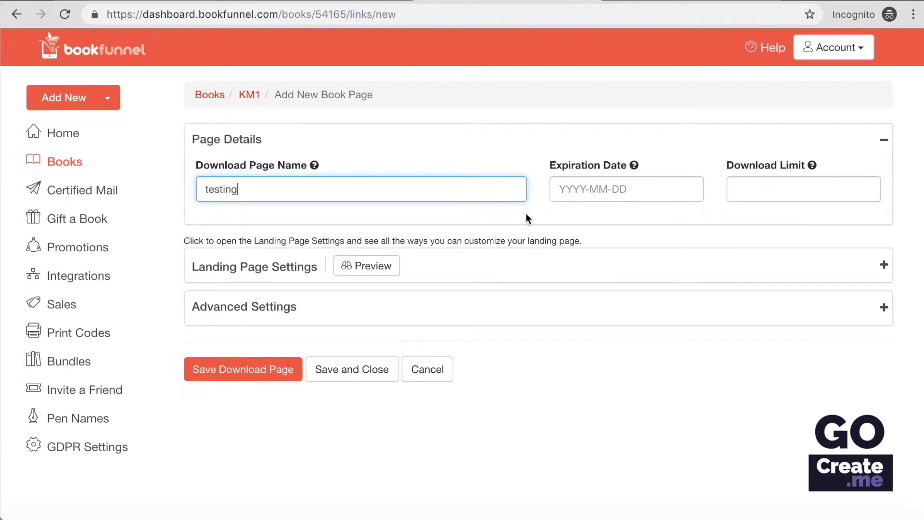
{"action": "left_click", "coordinate": [390, 267]}
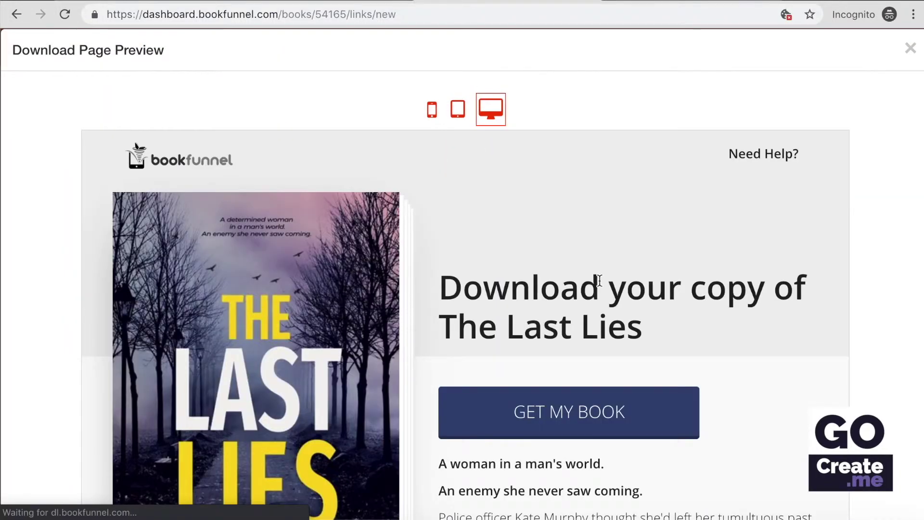
{"action": "scroll", "coordinate": [745, 218], "scroll_direction": "down", "scroll_amount": 3}
{"action": "scroll", "coordinate": [744, 218], "scroll_direction": "up", "scroll_amount": 3}
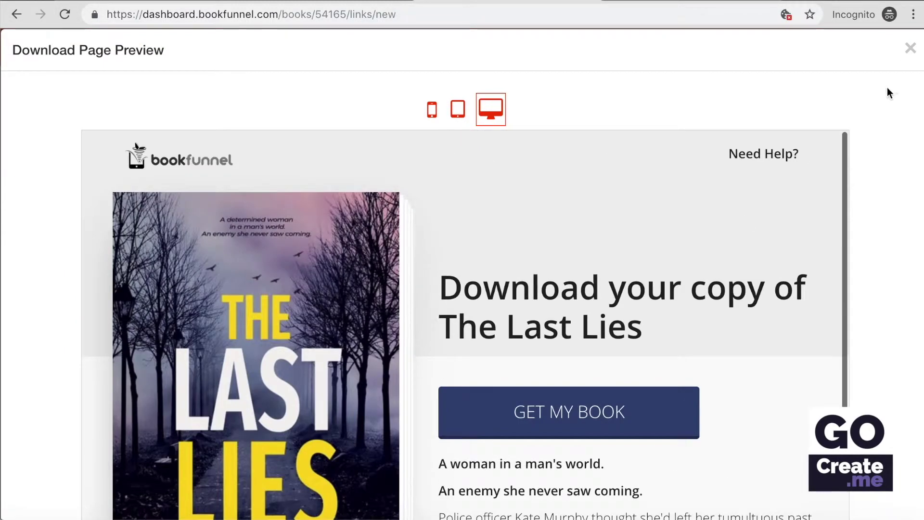
{"action": "left_click", "coordinate": [910, 48]}
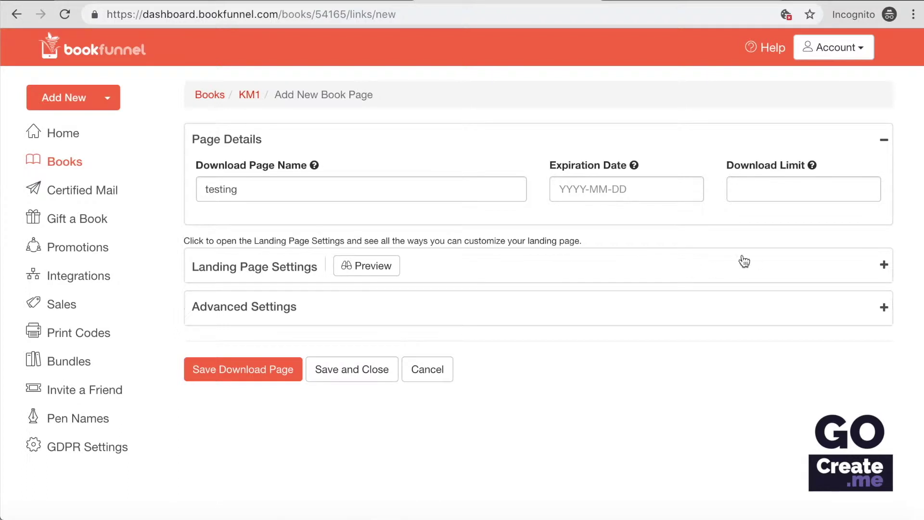
Expand the landing page settings and view the available page layout choices, keeping BookFunnel 2017.
{"action": "left_click", "coordinate": [714, 266]}
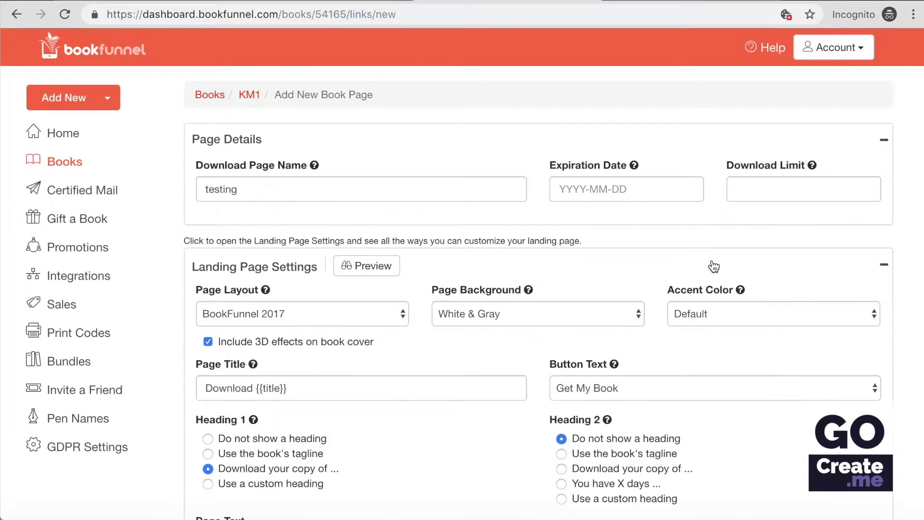
{"action": "left_click", "coordinate": [495, 310]}
{"action": "left_click", "coordinate": [560, 248]}
{"action": "left_click", "coordinate": [336, 310]}
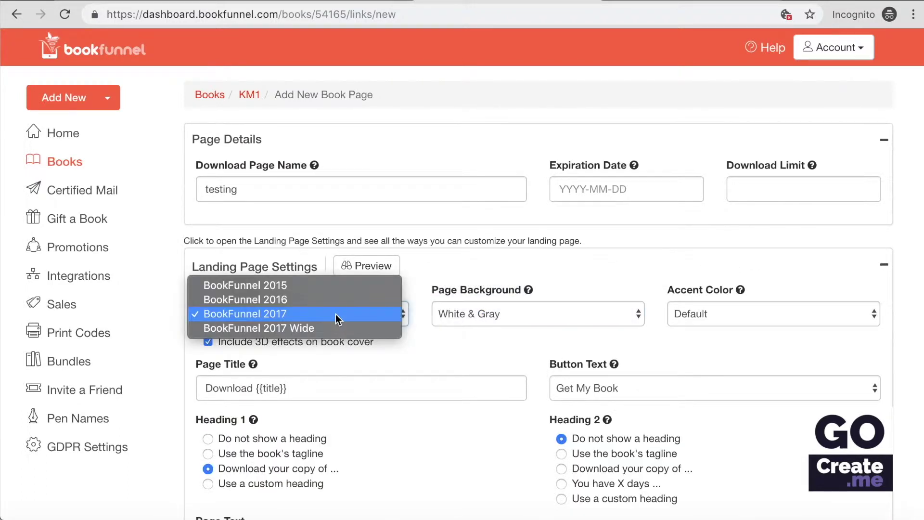
{"action": "left_click", "coordinate": [543, 261]}
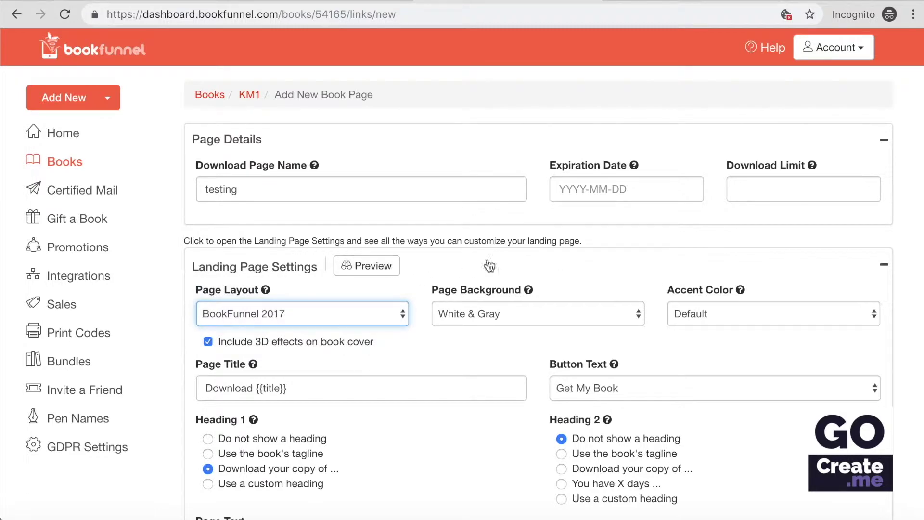
Review the remaining landing page settings and the advanced settings, including the redeemed message and Facebook Pixel ID.
{"action": "scroll", "coordinate": [557, 260], "scroll_direction": "down", "scroll_amount": 5}
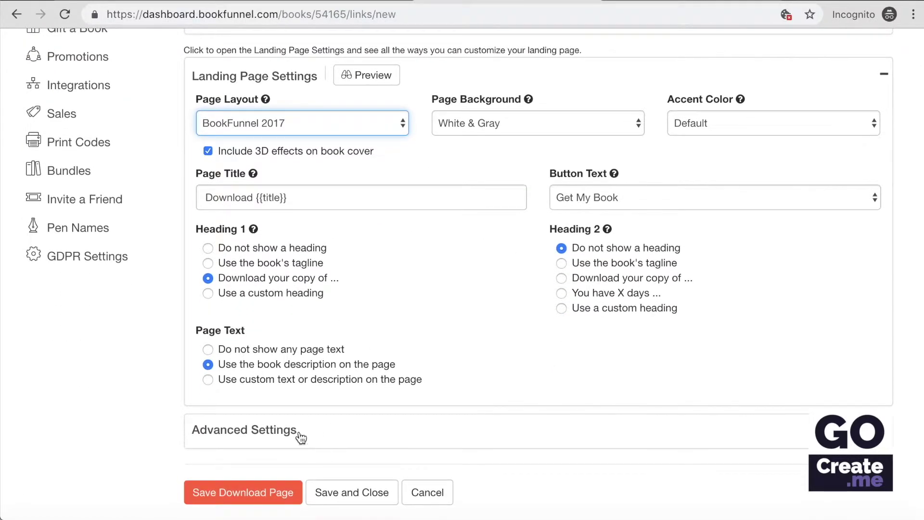
{"action": "left_click", "coordinate": [301, 435]}
{"action": "scroll", "coordinate": [522, 336], "scroll_direction": "down", "scroll_amount": 10}
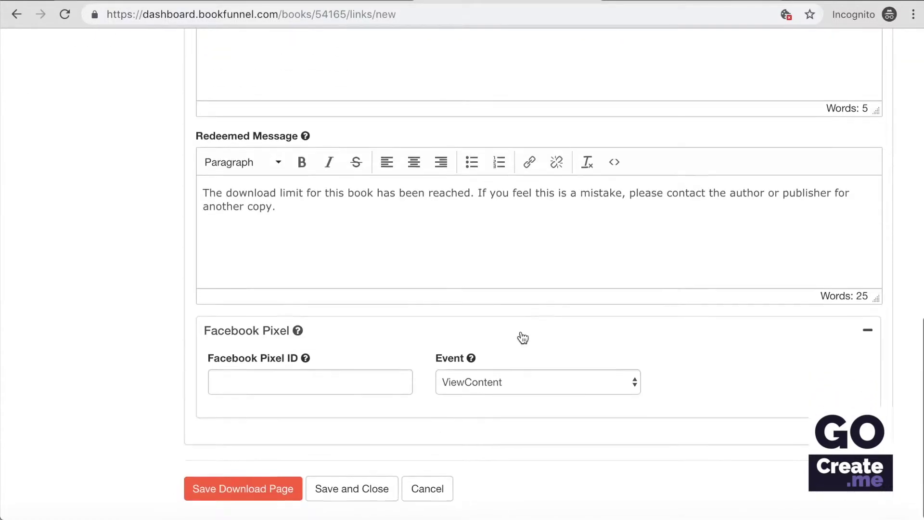
{"action": "left_click", "coordinate": [312, 384]}
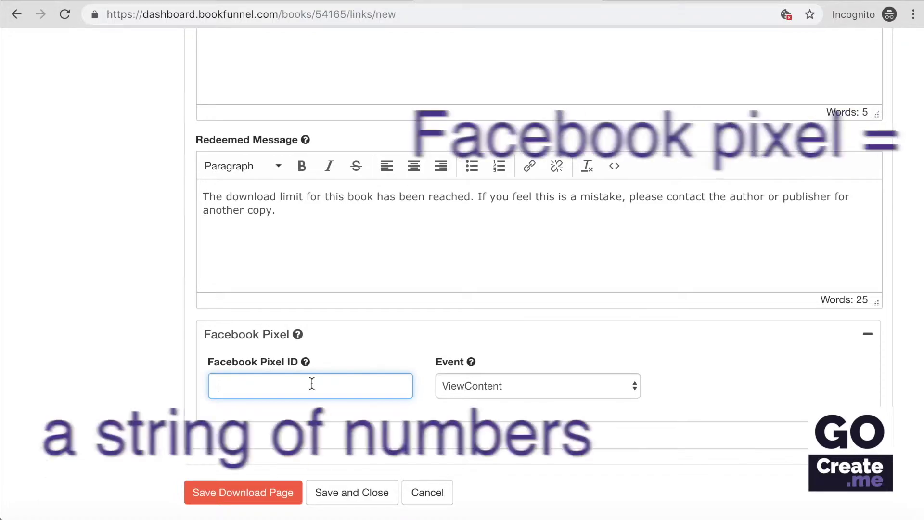
{"action": "scroll", "coordinate": [312, 383], "scroll_direction": "up", "scroll_amount": 2}
{"action": "scroll", "coordinate": [312, 384], "scroll_direction": "up", "scroll_amount": 10}
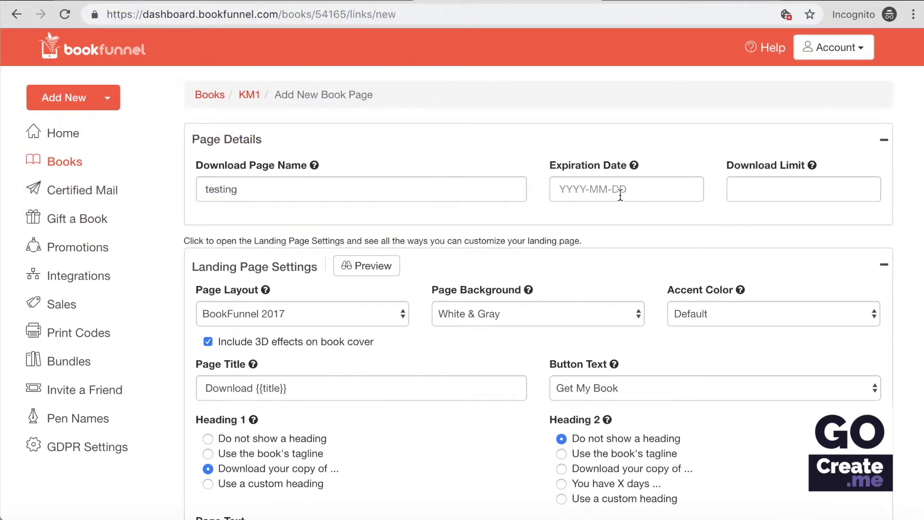
Save the "testing" download page and return to the download pages list on the KM1 book's page.
{"action": "scroll", "coordinate": [619, 195], "scroll_direction": "down", "scroll_amount": 12}
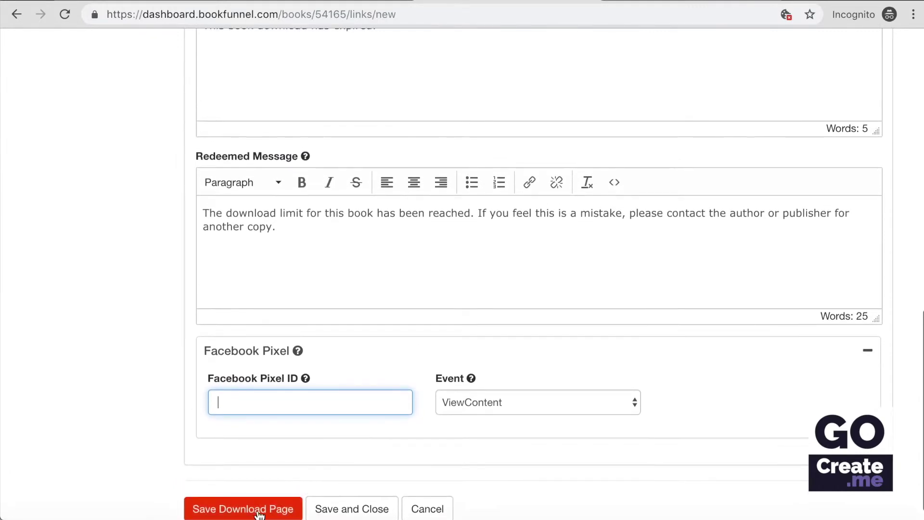
{"action": "left_click", "coordinate": [243, 508]}
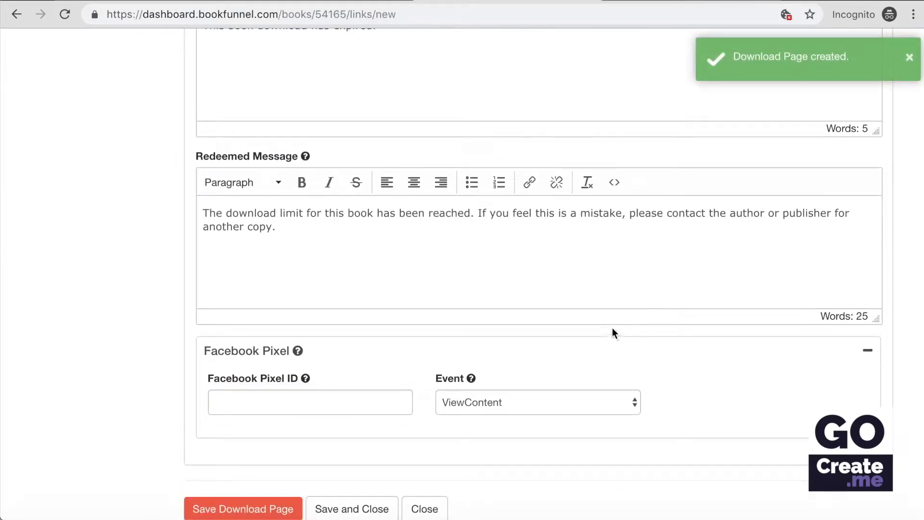
{"action": "scroll", "coordinate": [613, 330], "scroll_direction": "up", "scroll_amount": 10}
{"action": "left_click", "coordinate": [248, 94]}
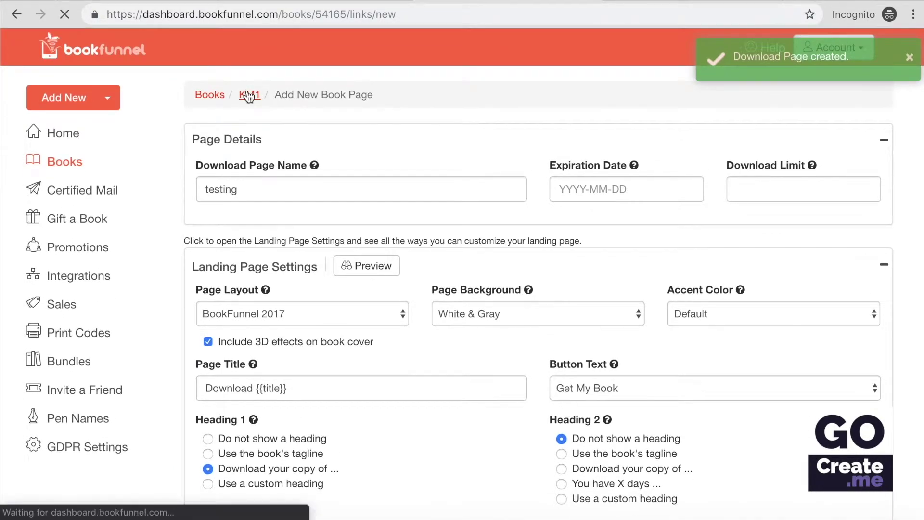
{"action": "scroll", "coordinate": [435, 153], "scroll_direction": "down", "scroll_amount": 5}
{"action": "scroll", "coordinate": [435, 153], "scroll_direction": "down", "scroll_amount": 3}
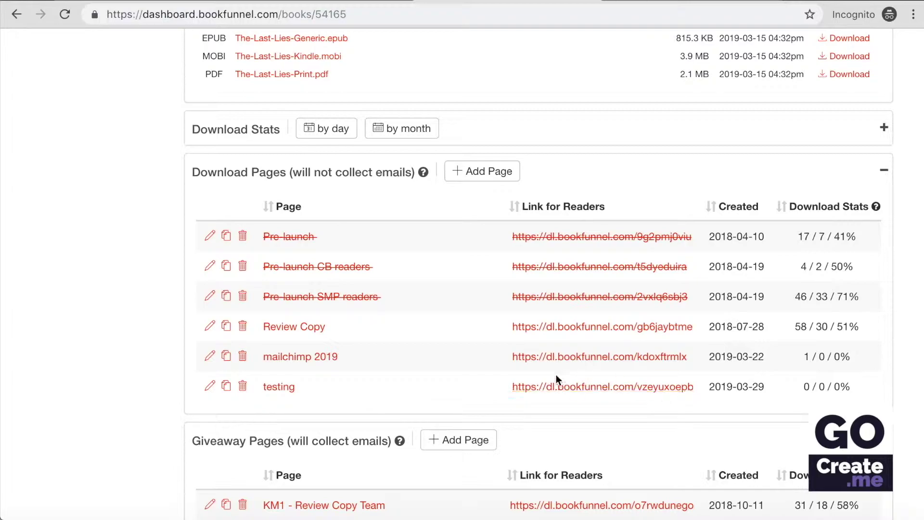
Open the reader link of the "testing" page, select its web address, and check the reading-device choices behind Get My Book.
{"action": "left_click", "coordinate": [522, 388]}
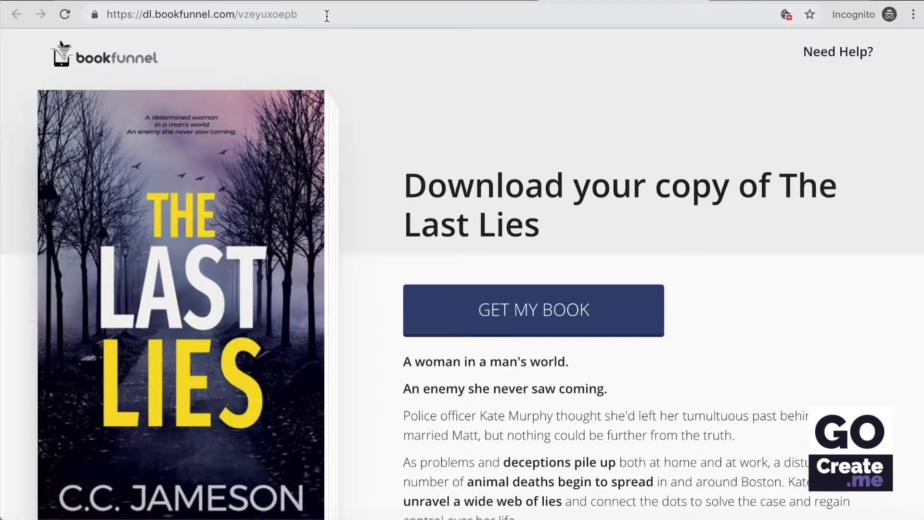
{"action": "left_click", "coordinate": [326, 16]}
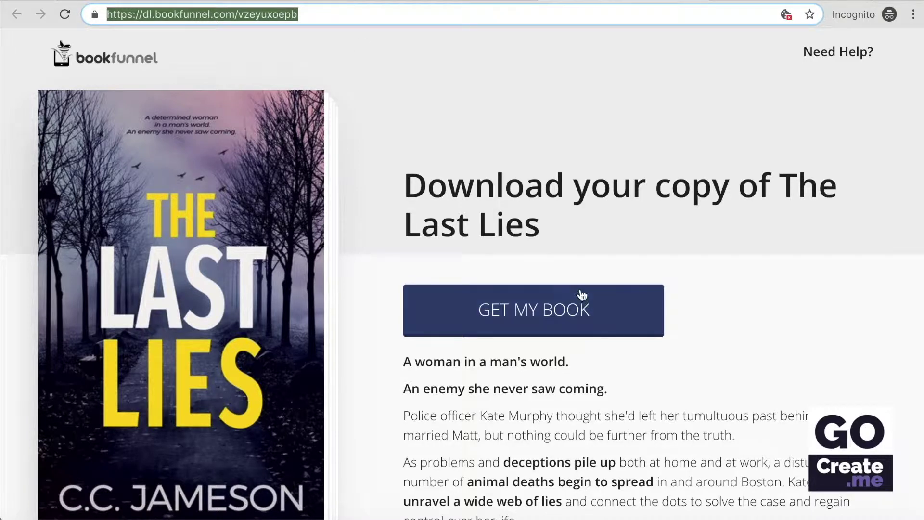
{"action": "left_click", "coordinate": [541, 310]}
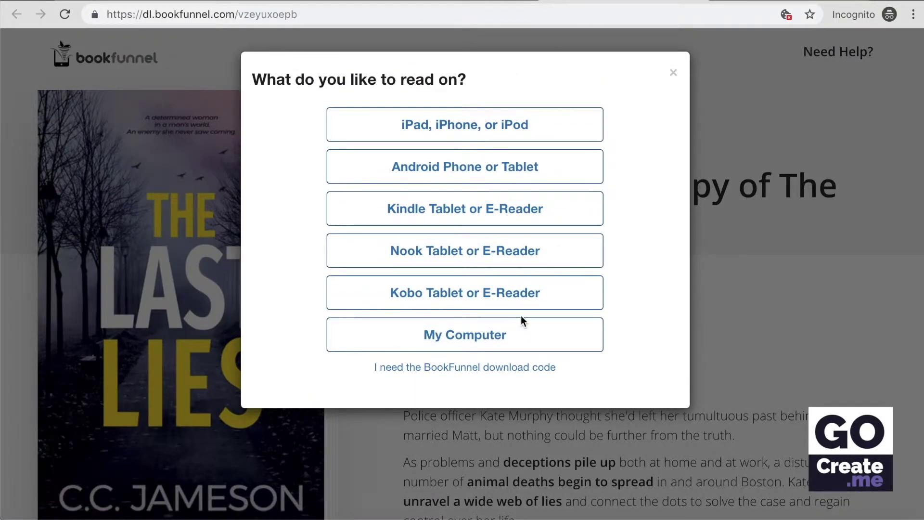
{"action": "left_click", "coordinate": [674, 75]}
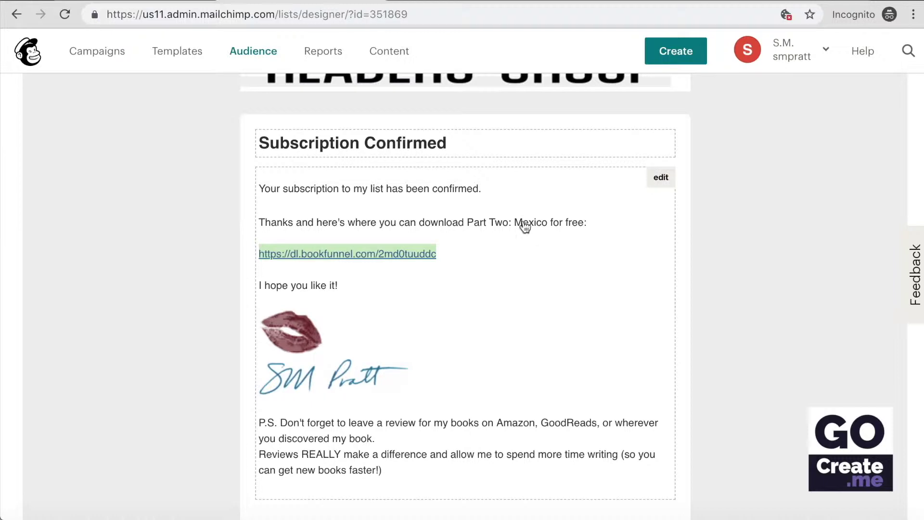
Open the Subscription Confirmed message of Mailchimp's confirmation thank you page for editing, then save and close it.
{"action": "scroll", "coordinate": [529, 256], "scroll_direction": "up", "scroll_amount": 3}
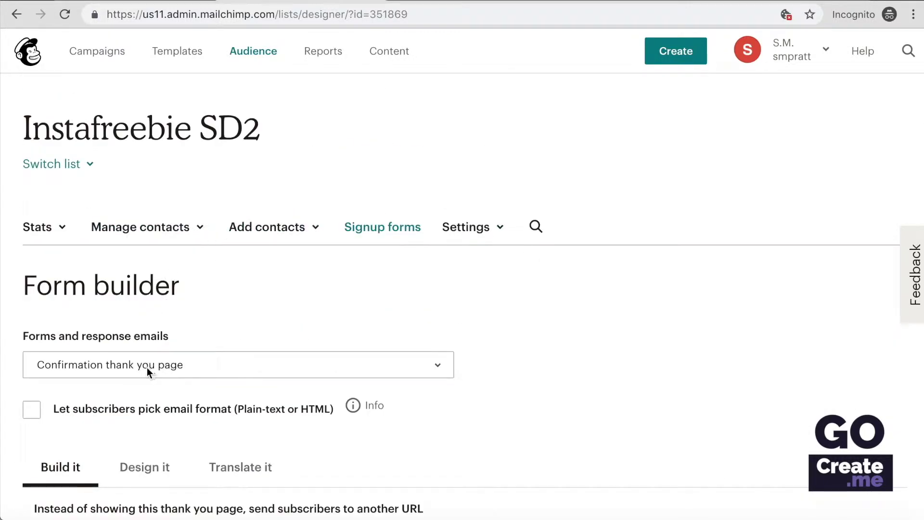
{"action": "scroll", "coordinate": [657, 328], "scroll_direction": "down", "scroll_amount": 9}
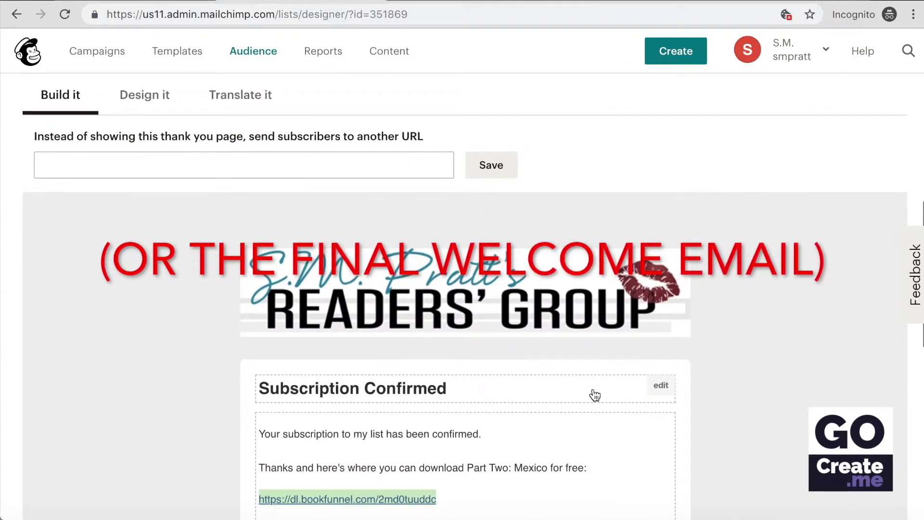
{"action": "left_click", "coordinate": [661, 368]}
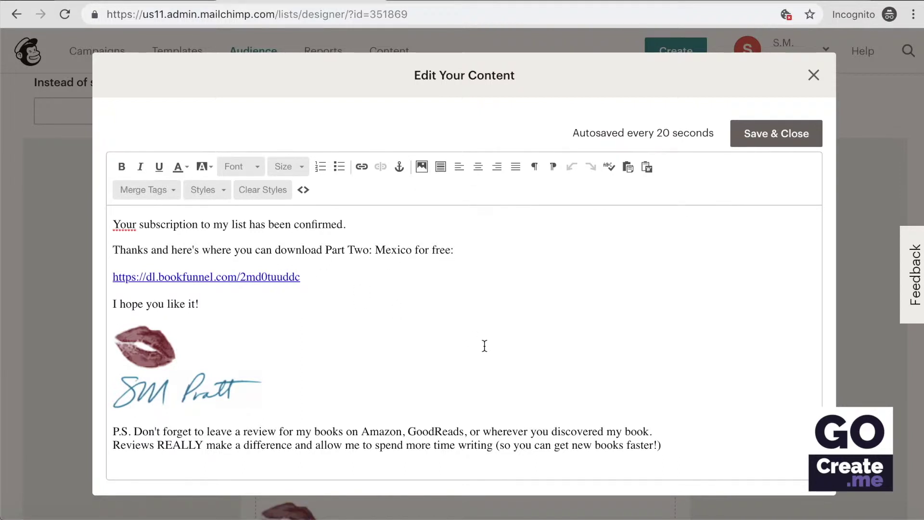
{"action": "left_click", "coordinate": [788, 140]}
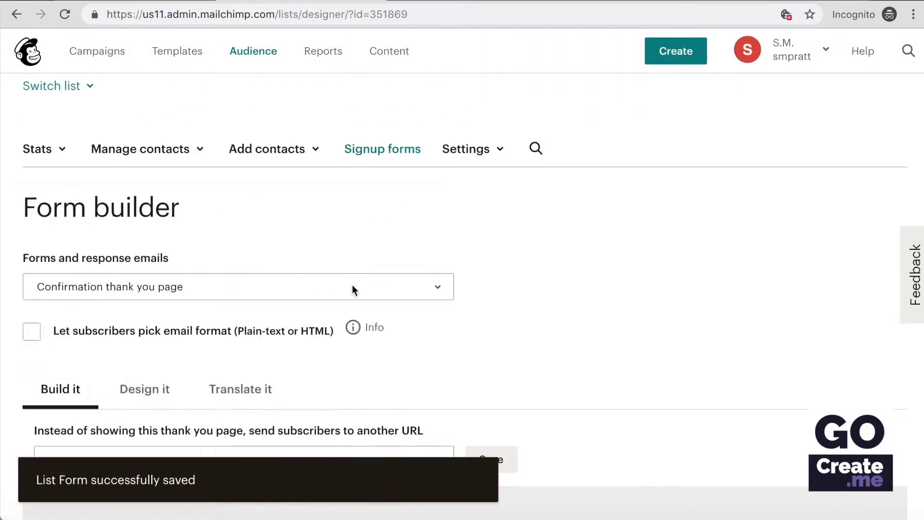
Switch the form builder to the Opt-in confirmation email and view its sender fields and message.
{"action": "left_click", "coordinate": [352, 289]}
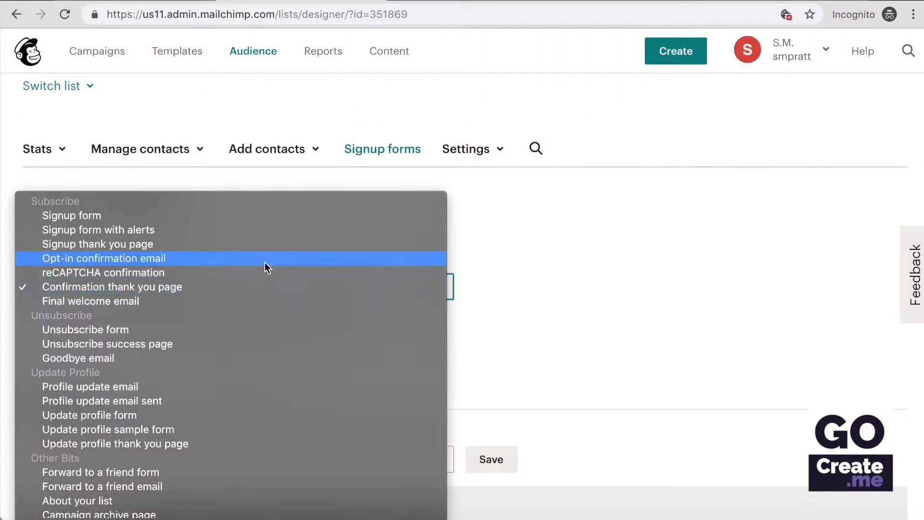
{"action": "left_click", "coordinate": [264, 258]}
{"action": "scroll", "coordinate": [648, 264], "scroll_direction": "down", "scroll_amount": 10}
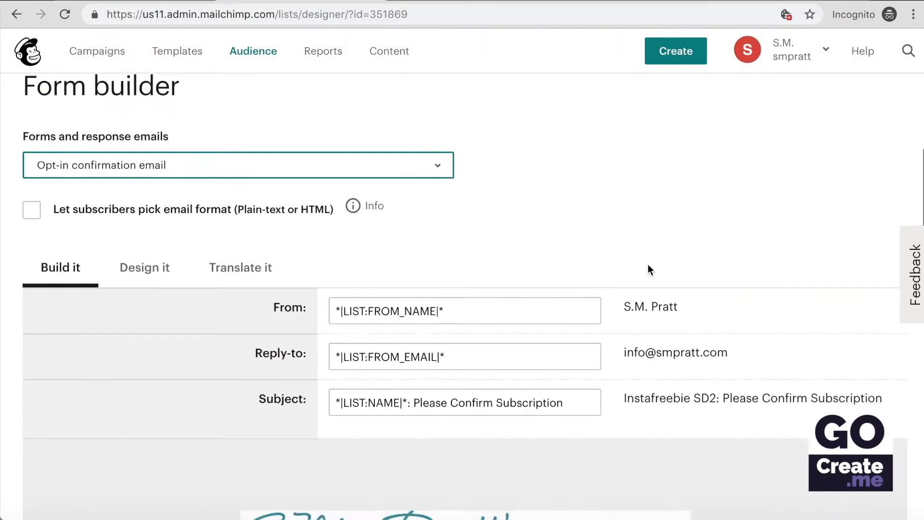
{"action": "scroll", "coordinate": [525, 450], "scroll_direction": "down", "scroll_amount": 1}
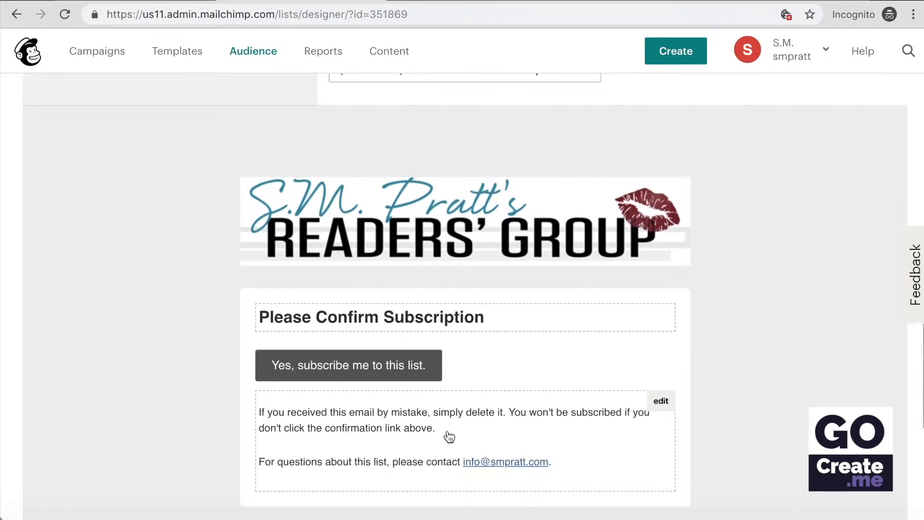
Open the text below the subscribe button in the opt-in email for editing, then close the editor without changes.
{"action": "left_click", "coordinate": [393, 437]}
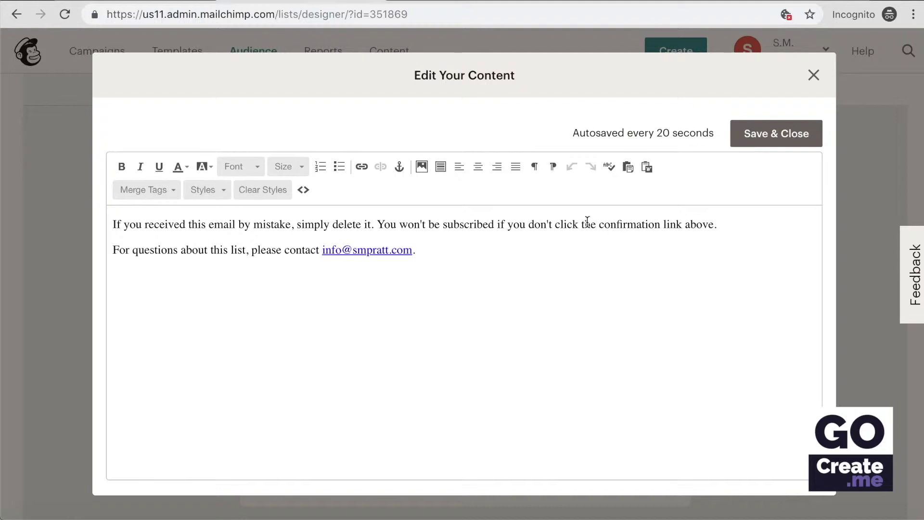
{"action": "left_click", "coordinate": [631, 239]}
{"action": "left_click", "coordinate": [560, 277]}
{"action": "left_click", "coordinate": [815, 77]}
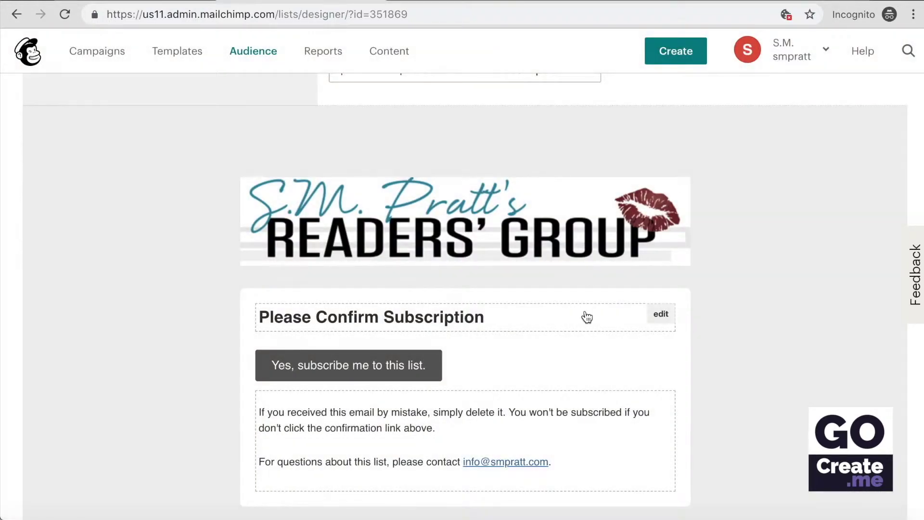
Open the audience name and defaults settings and check the double opt-in and final welcome email options.
{"action": "scroll", "coordinate": [586, 318], "scroll_direction": "up", "scroll_amount": 10}
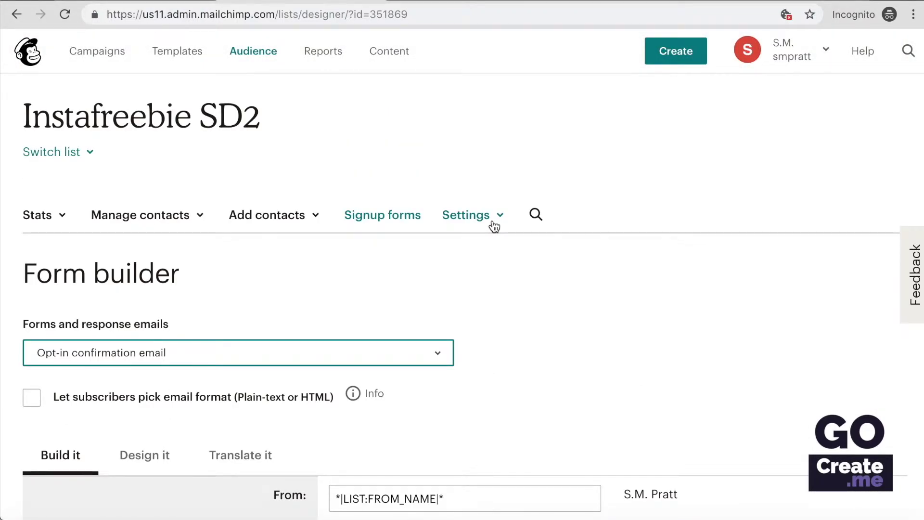
{"action": "left_click", "coordinate": [495, 226]}
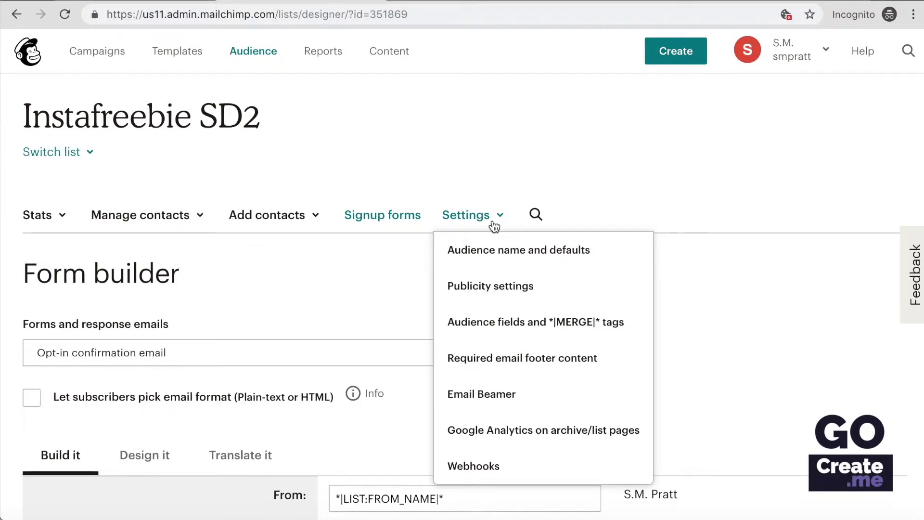
{"action": "left_click", "coordinate": [492, 255]}
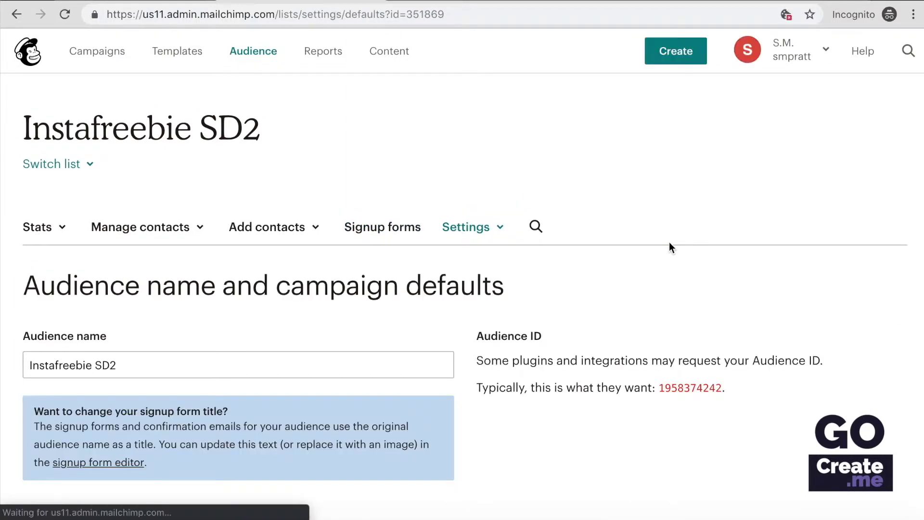
{"action": "scroll", "coordinate": [669, 243], "scroll_direction": "down", "scroll_amount": 8}
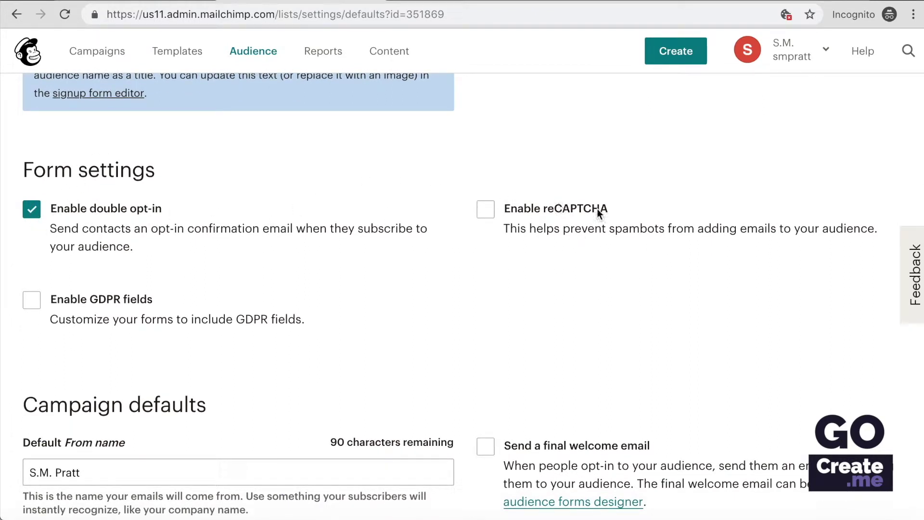
Leave the audience defaults unchanged and go to the Instafreebie SD2 audience's signup forms page.
{"action": "scroll", "coordinate": [616, 214], "scroll_direction": "up", "scroll_amount": 1}
{"action": "scroll", "coordinate": [605, 239], "scroll_direction": "up", "scroll_amount": 10}
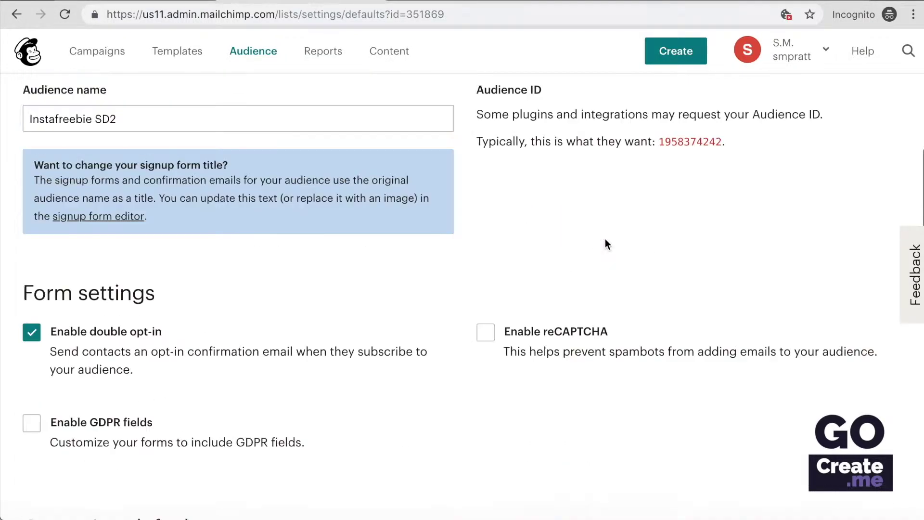
{"action": "left_click", "coordinate": [303, 355]}
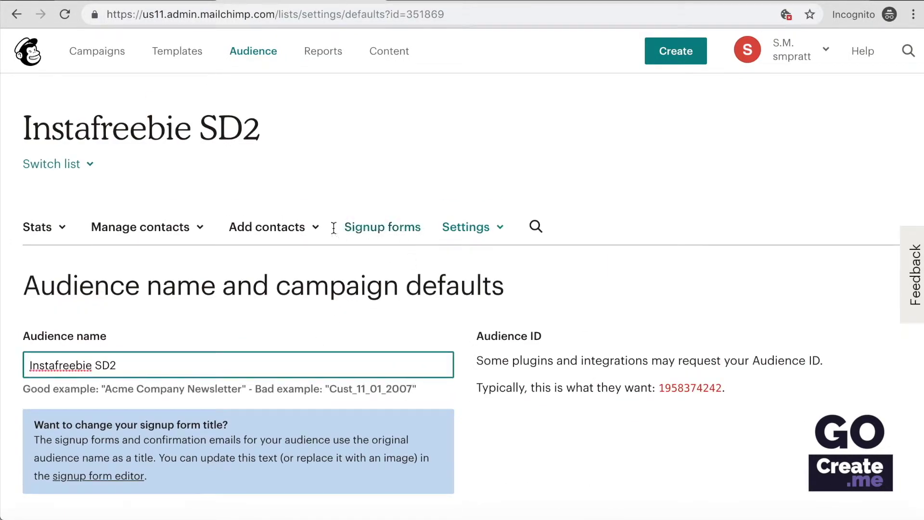
{"action": "left_click", "coordinate": [367, 231]}
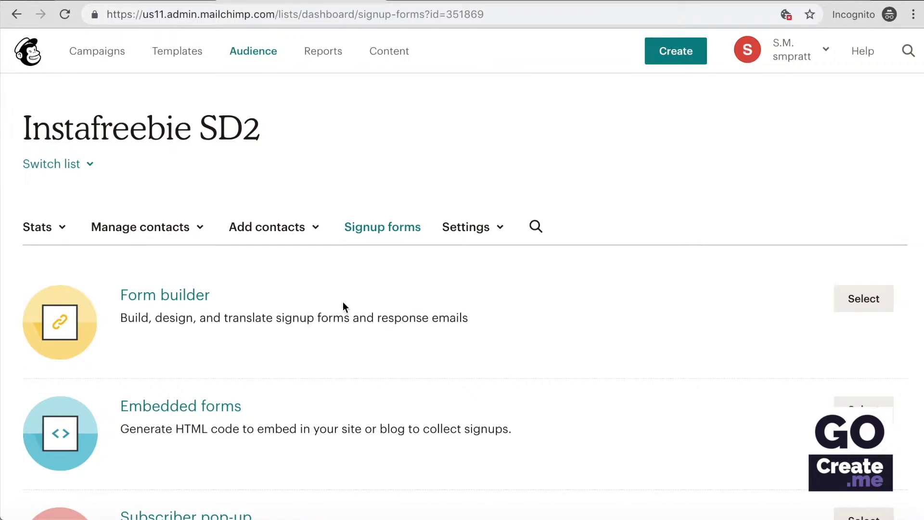
Open the Form builder, switch it to the reCAPTCHA confirmation form, and view its heading and message.
{"action": "left_click", "coordinate": [863, 299]}
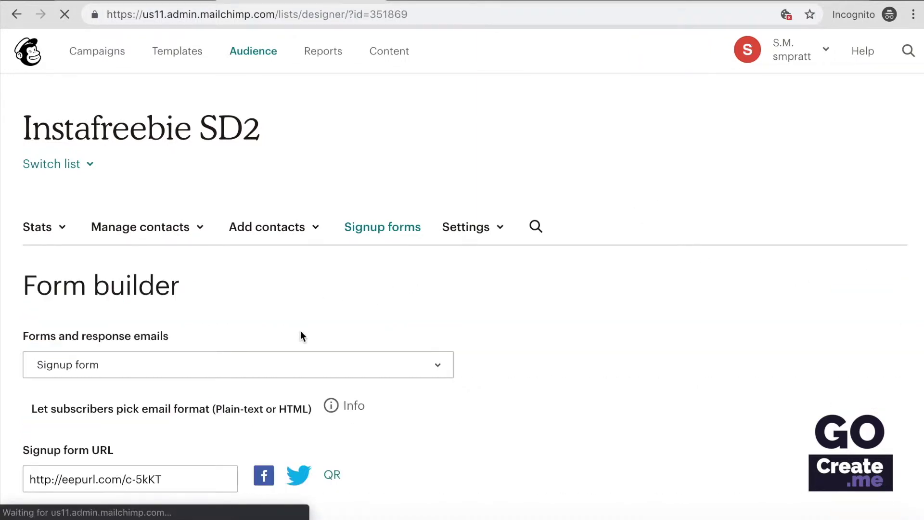
{"action": "left_click", "coordinate": [438, 368]}
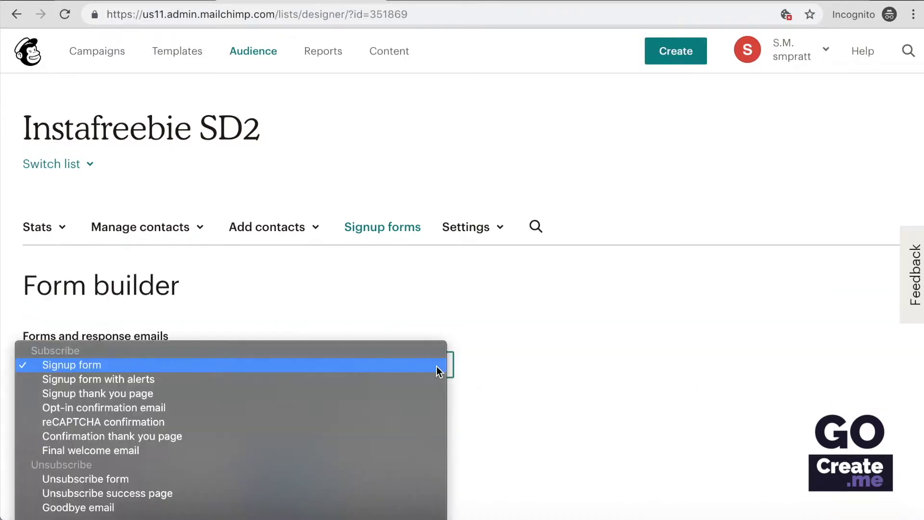
{"action": "left_click", "coordinate": [332, 422]}
{"action": "scroll", "coordinate": [606, 378], "scroll_direction": "down", "scroll_amount": 3}
{"action": "scroll", "coordinate": [607, 380], "scroll_direction": "down", "scroll_amount": 4}
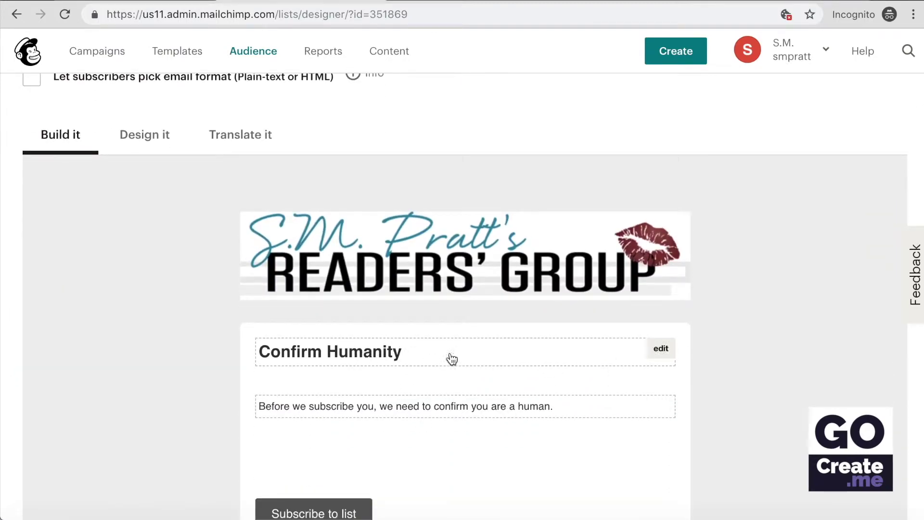
{"action": "scroll", "coordinate": [451, 359], "scroll_direction": "up", "scroll_amount": 1}
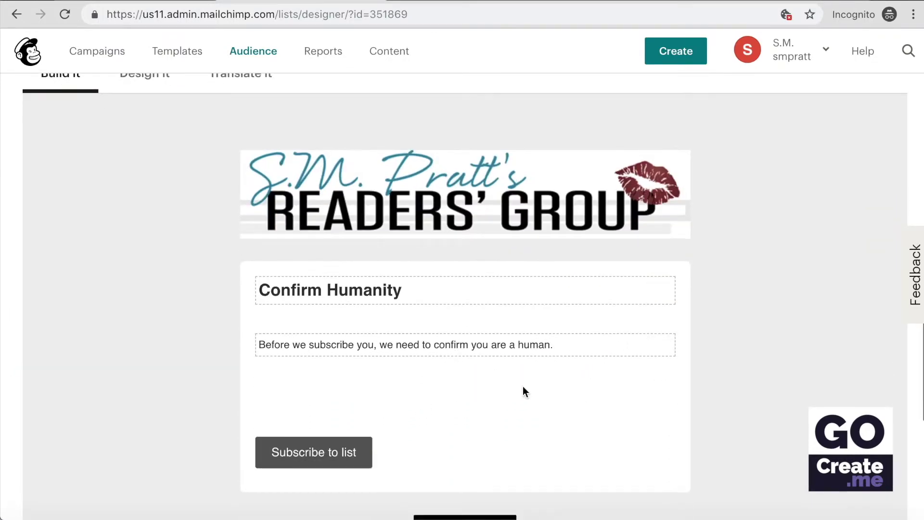
{"action": "scroll", "coordinate": [523, 386], "scroll_direction": "up", "scroll_amount": 6}
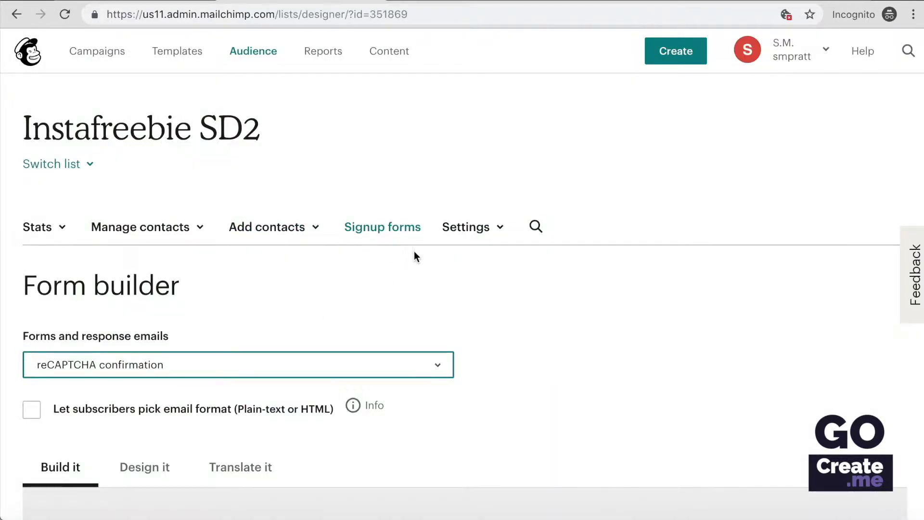
{"action": "scroll", "coordinate": [343, 320], "scroll_direction": "down", "scroll_amount": 1}
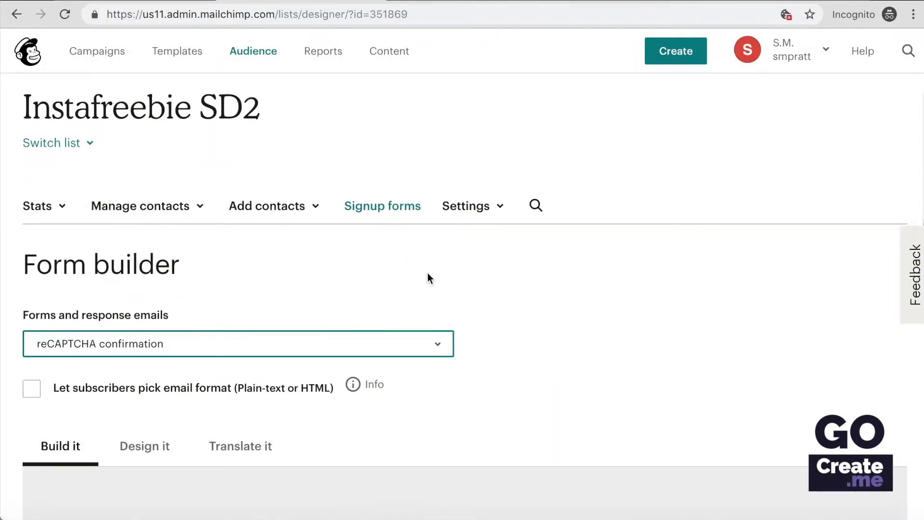
Reopen the audience's signup forms, choose Embedded forms, and review the Classic form's options and preview.
{"action": "left_click", "coordinate": [268, 54]}
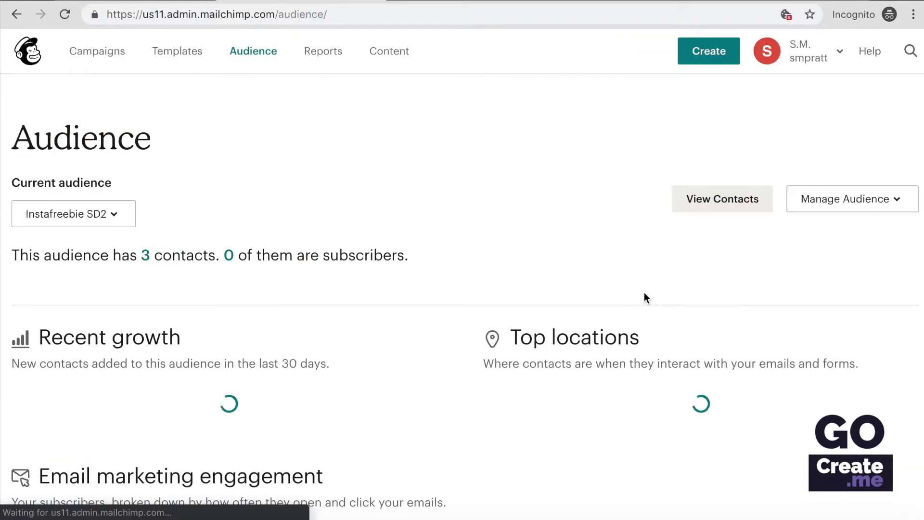
{"action": "left_click", "coordinate": [837, 204]}
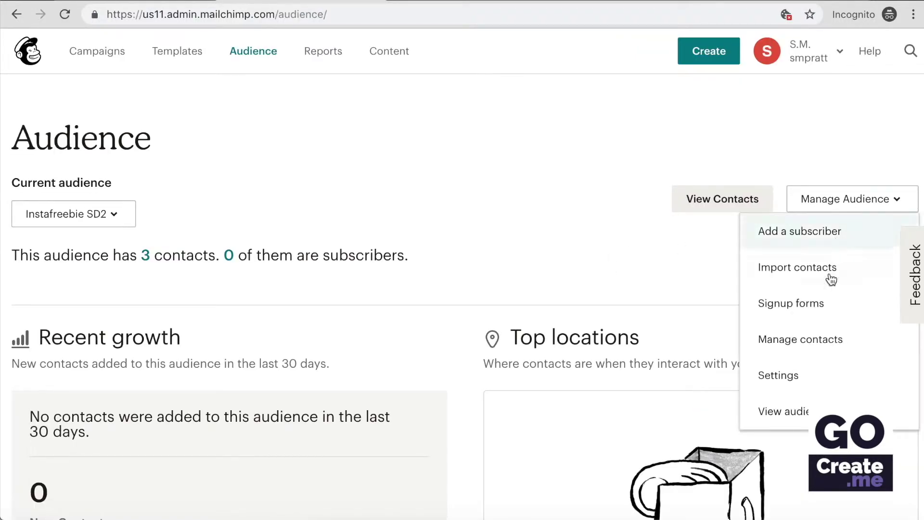
{"action": "left_click", "coordinate": [770, 304]}
{"action": "scroll", "coordinate": [482, 202], "scroll_direction": "down", "scroll_amount": 2}
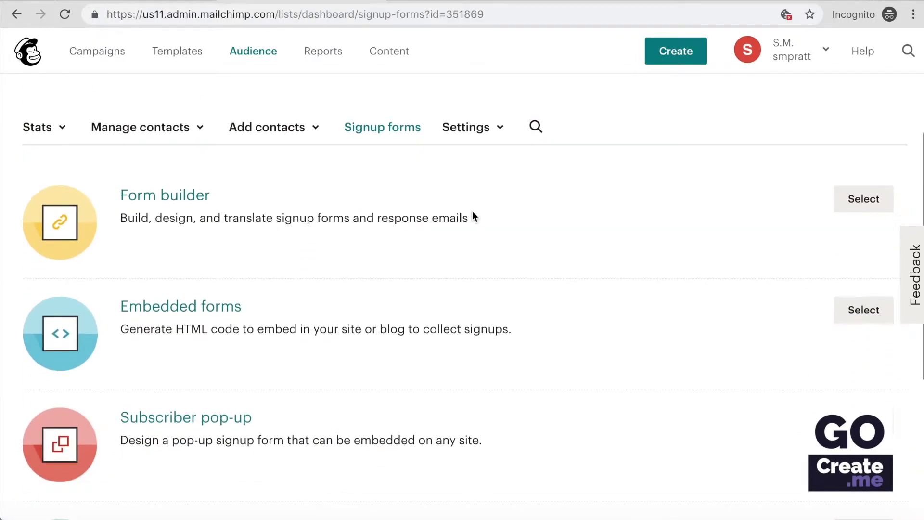
{"action": "left_click", "coordinate": [864, 310]}
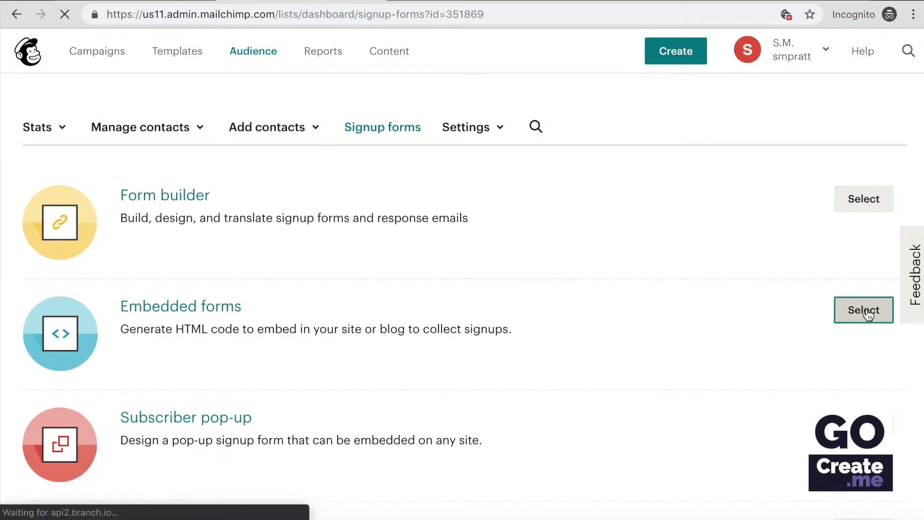
{"action": "scroll", "coordinate": [720, 225], "scroll_direction": "down", "scroll_amount": 5}
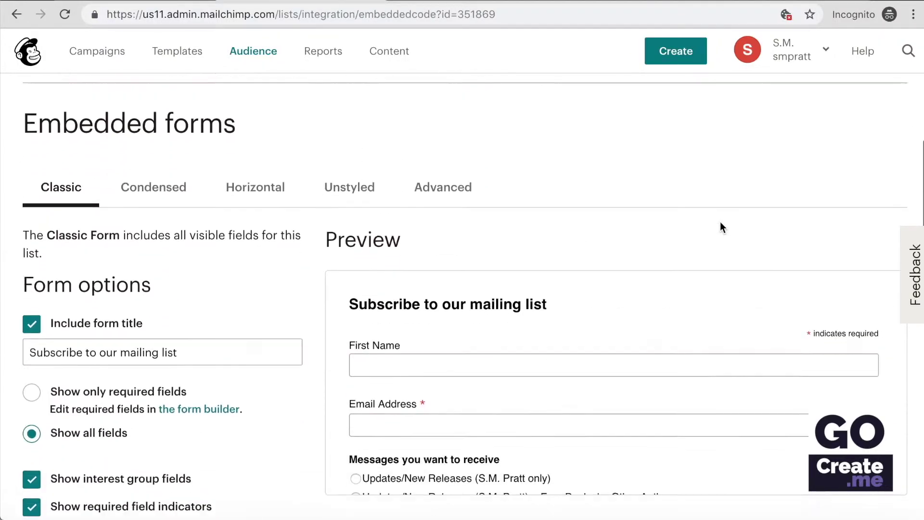
{"action": "scroll", "coordinate": [720, 225], "scroll_direction": "down", "scroll_amount": 3}
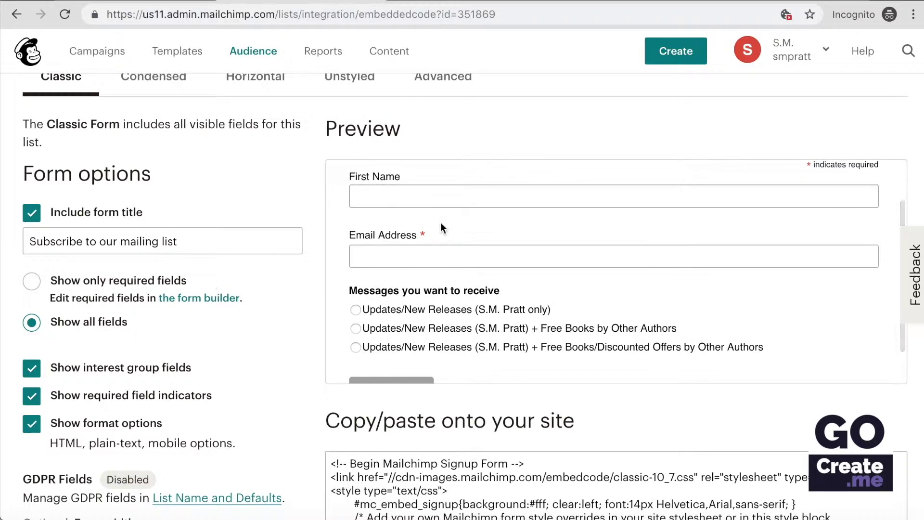
Compare the Condensed, Horizontal, Unstyled and Advanced versions of the embedded form.
{"action": "scroll", "coordinate": [430, 228], "scroll_direction": "up", "scroll_amount": 3}
{"action": "left_click", "coordinate": [150, 84]}
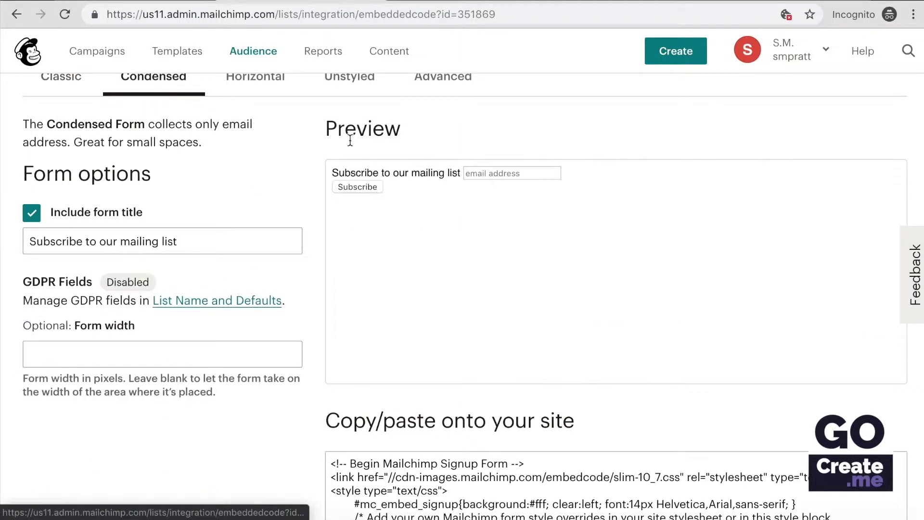
{"action": "scroll", "coordinate": [337, 142], "scroll_direction": "up", "scroll_amount": 2}
{"action": "left_click", "coordinate": [261, 163]}
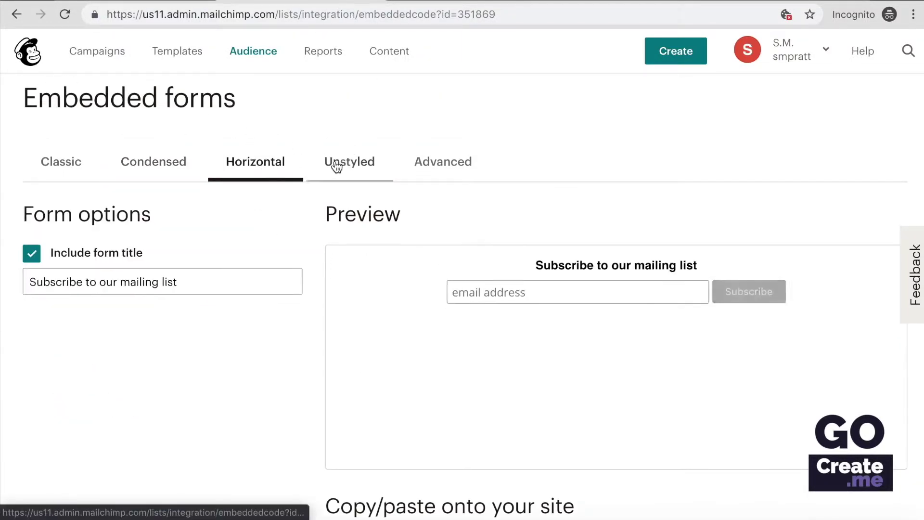
{"action": "left_click", "coordinate": [362, 170]}
{"action": "left_click", "coordinate": [457, 166]}
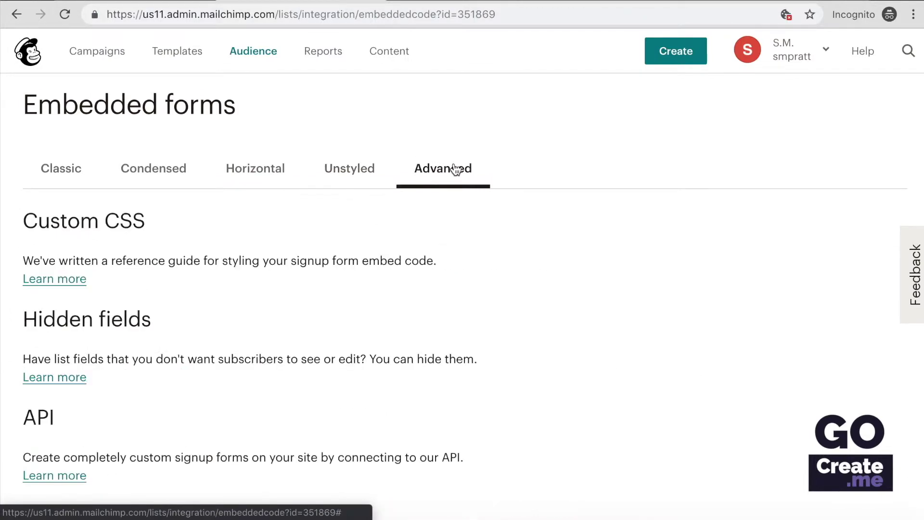
{"action": "left_click", "coordinate": [345, 170]}
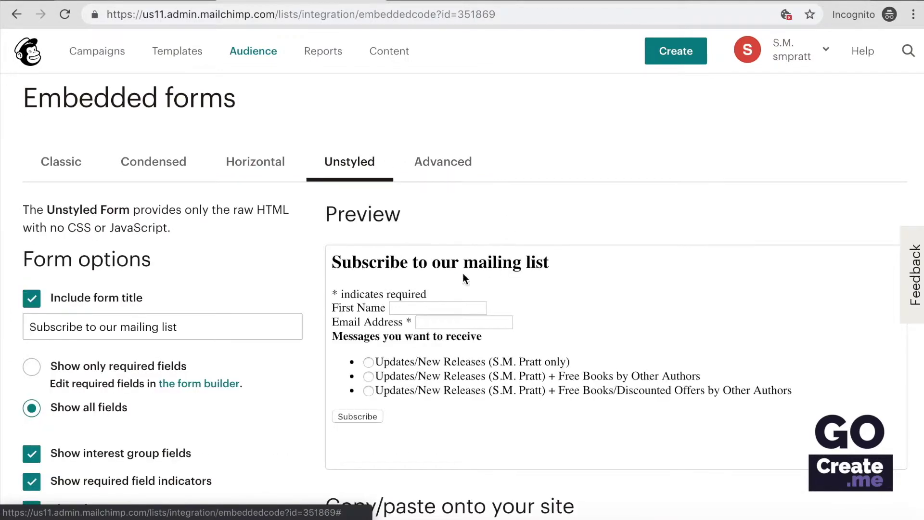
{"action": "left_click", "coordinate": [256, 163]}
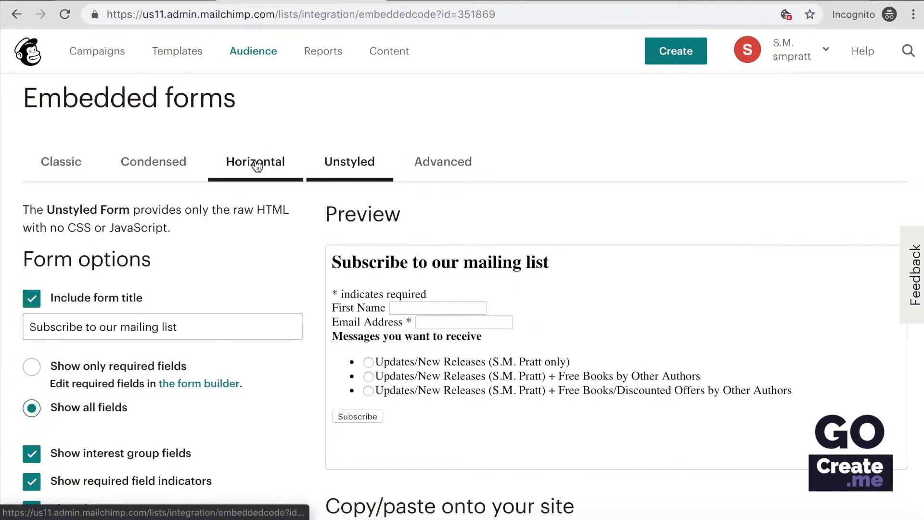
{"action": "left_click", "coordinate": [157, 163]}
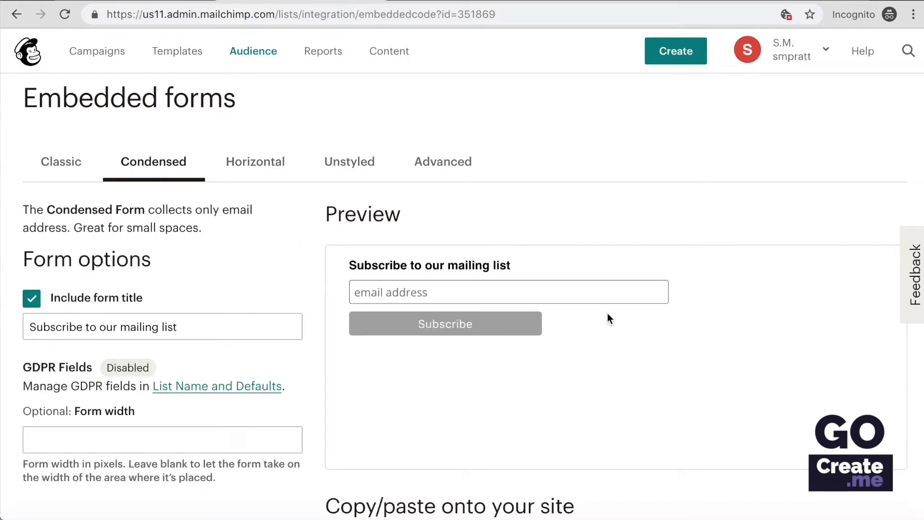
Return to the Classic embedded form and select its embed code, then examine the code.
{"action": "left_click", "coordinate": [50, 168]}
{"action": "scroll", "coordinate": [587, 210], "scroll_direction": "down", "scroll_amount": 3}
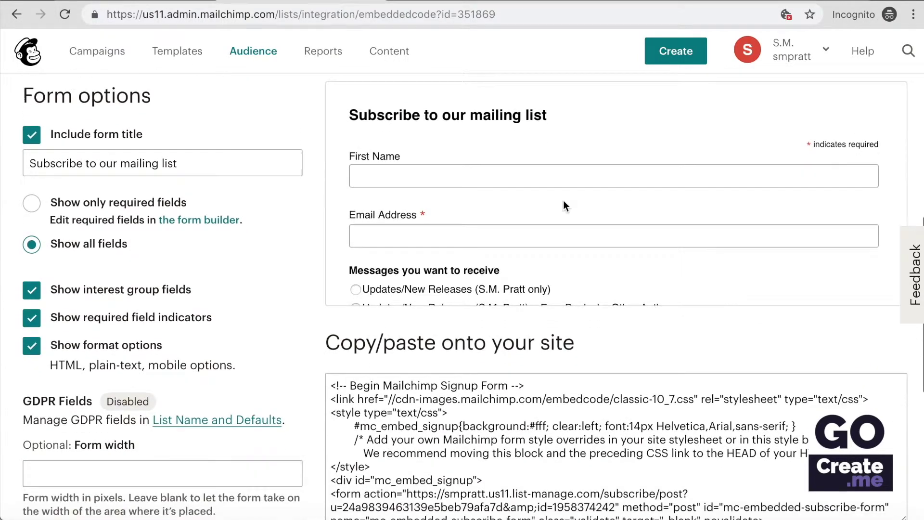
{"action": "scroll", "coordinate": [539, 192], "scroll_direction": "down", "scroll_amount": 3}
{"action": "scroll", "coordinate": [507, 172], "scroll_direction": "up", "scroll_amount": 3}
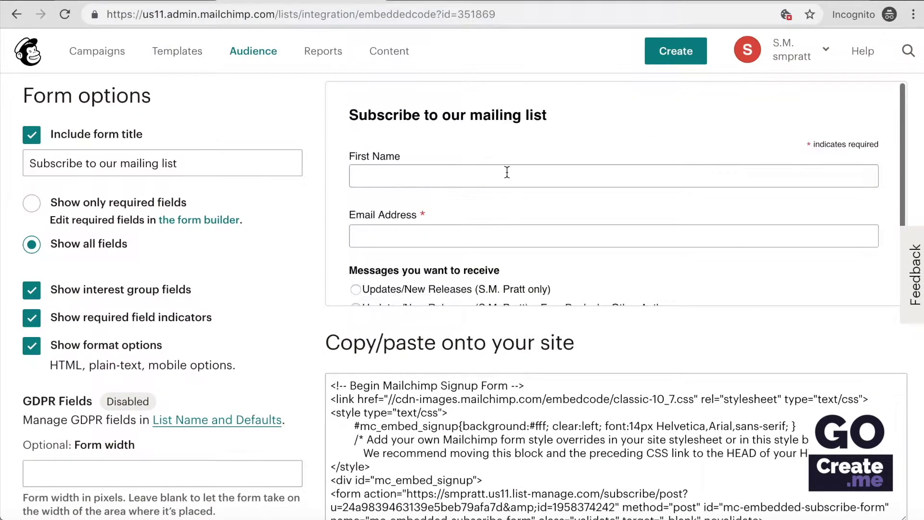
{"action": "left_click", "coordinate": [505, 415]}
{"action": "scroll", "coordinate": [505, 419], "scroll_direction": "down", "scroll_amount": 4}
{"action": "scroll", "coordinate": [505, 419], "scroll_direction": "down", "scroll_amount": 10}
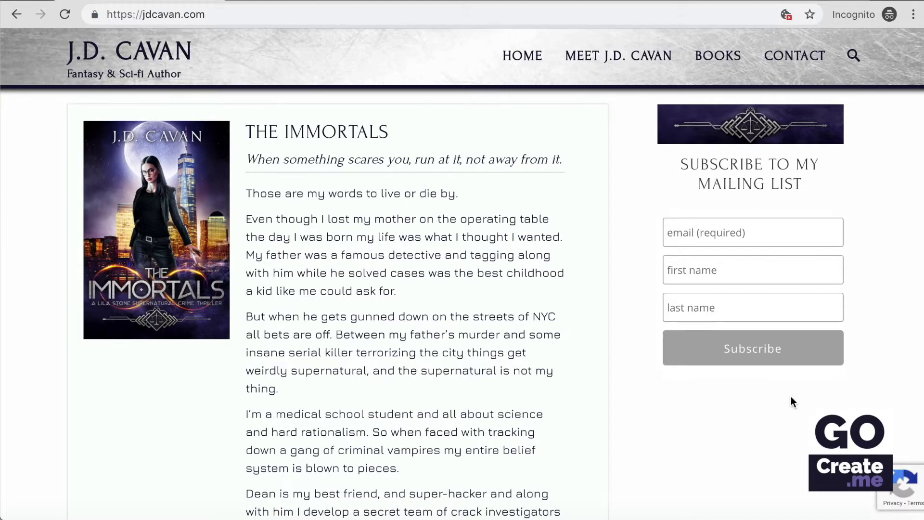
Check the email and name fields of the embedded mailing list form on the author website's homepage.
{"action": "left_click", "coordinate": [710, 232]}
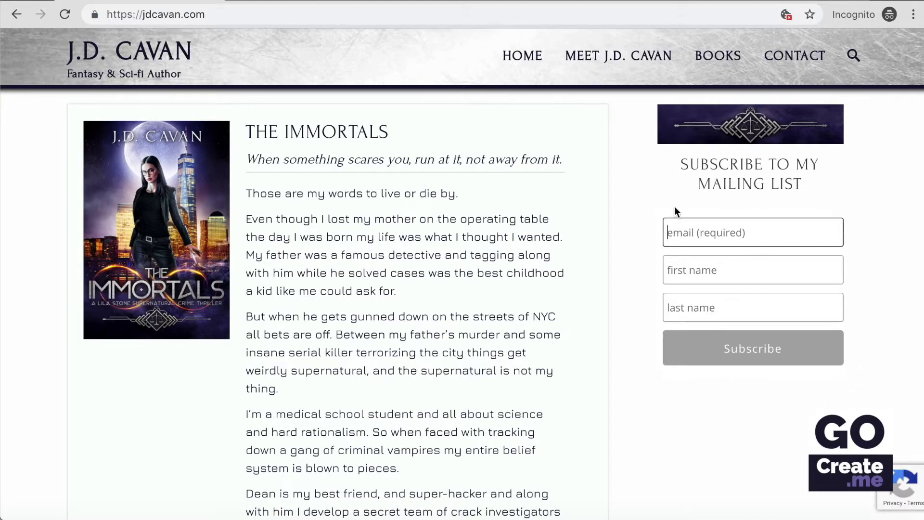
{"action": "left_click", "coordinate": [693, 270]}
{"action": "left_click", "coordinate": [694, 334]}
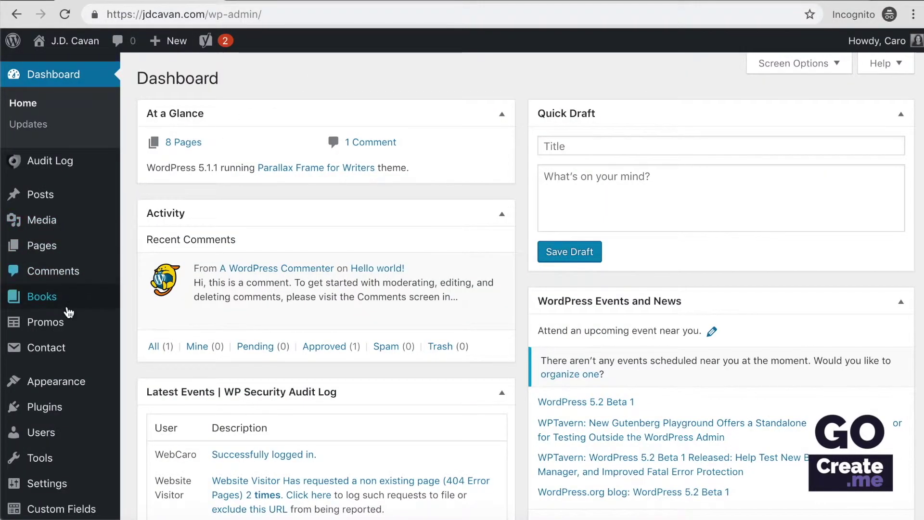
Open the WordPress Widgets page and expand the Image widget in the Primary Sidebar to inspect its settings.
{"action": "mouse_move", "coordinate": [69, 388]}
{"action": "left_click", "coordinate": [153, 393]}
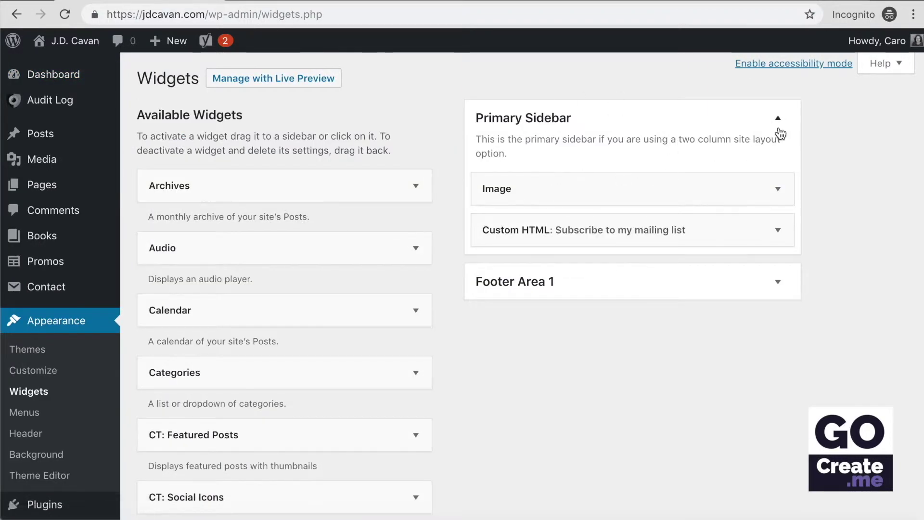
{"action": "left_click", "coordinate": [778, 119]}
{"action": "left_click", "coordinate": [778, 119]}
{"action": "left_click", "coordinate": [778, 189]}
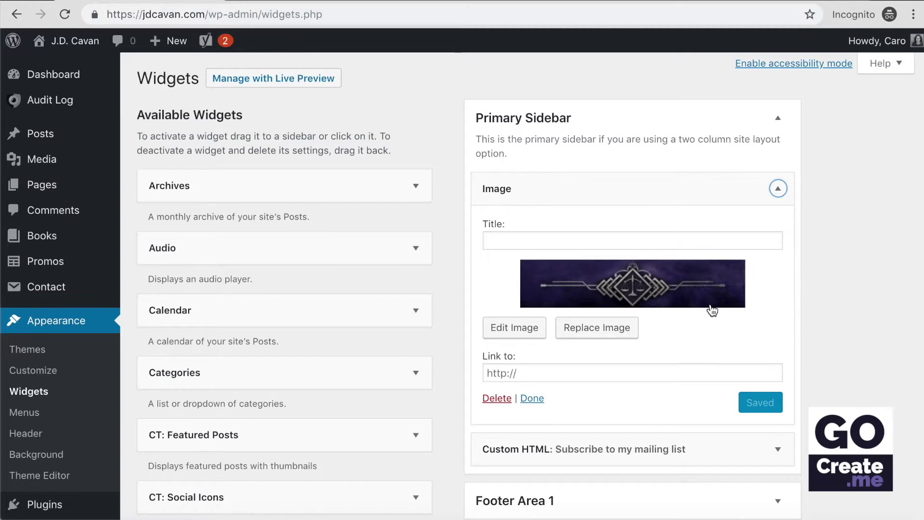
{"action": "left_click", "coordinate": [629, 237]}
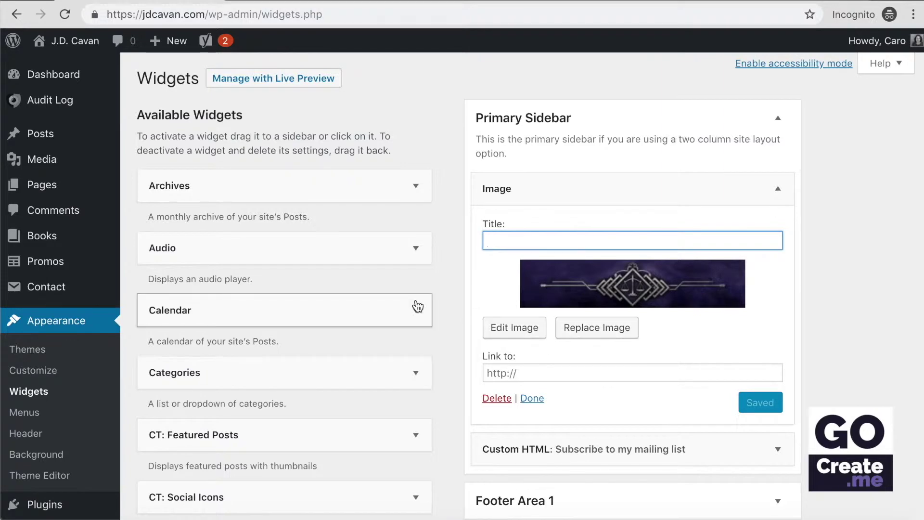
Add an Image widget to the Primary Sidebar from the available widgets.
{"action": "scroll", "coordinate": [433, 302], "scroll_direction": "down", "scroll_amount": 1}
{"action": "scroll", "coordinate": [355, 229], "scroll_direction": "down", "scroll_amount": 10}
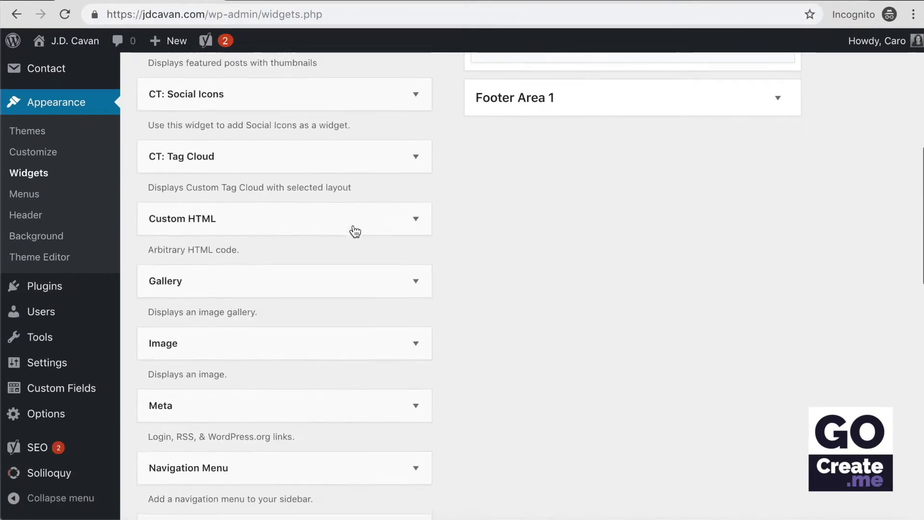
{"action": "left_click", "coordinate": [299, 229]}
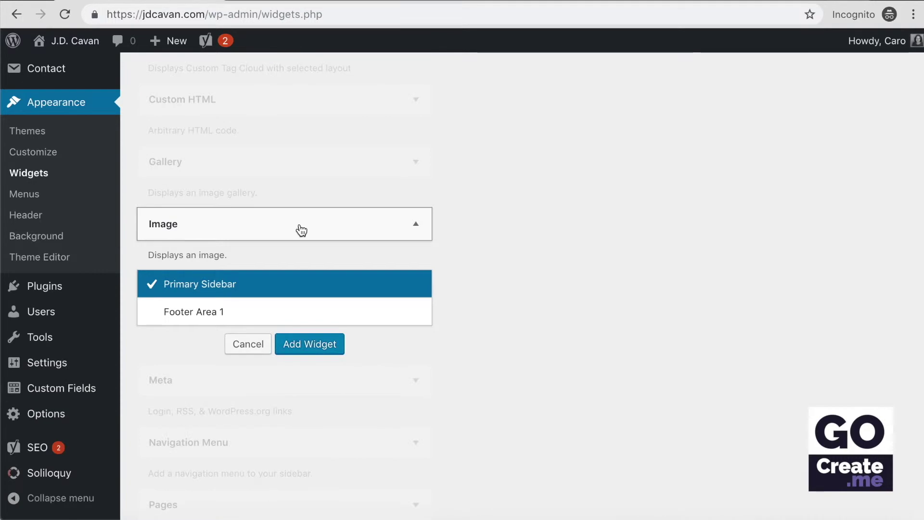
{"action": "left_click", "coordinate": [311, 344]}
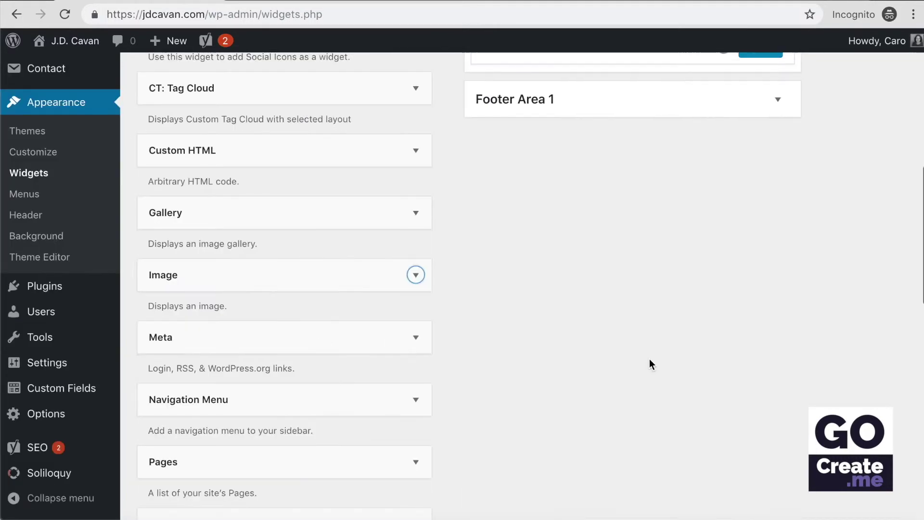
{"action": "scroll", "coordinate": [684, 342], "scroll_direction": "up", "scroll_amount": 5}
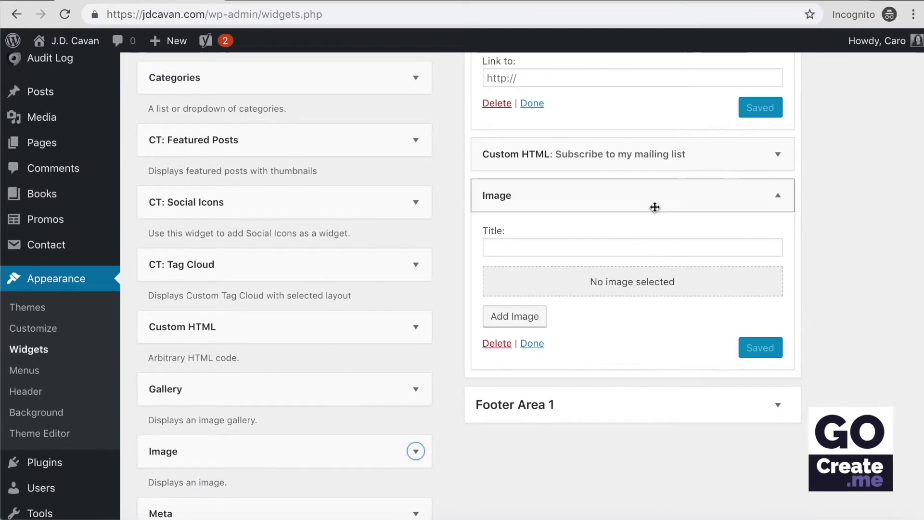
{"action": "scroll", "coordinate": [646, 250], "scroll_direction": "up", "scroll_amount": 2}
Move the new empty Image widget above the existing image in the Primary Sidebar, then delete it.
{"action": "left_click_drag", "start_coordinate": [615, 345], "coordinate": [633, 190]}
{"action": "left_click", "coordinate": [778, 189]}
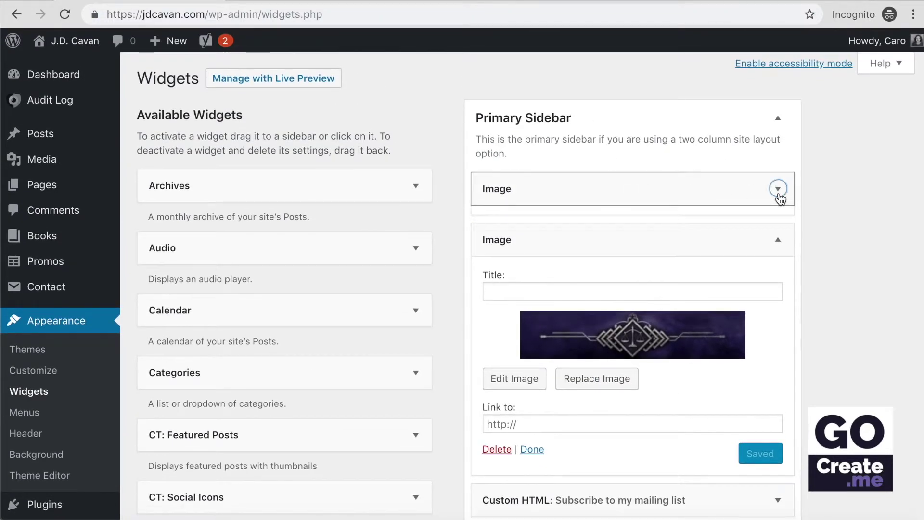
{"action": "left_click", "coordinate": [496, 338]}
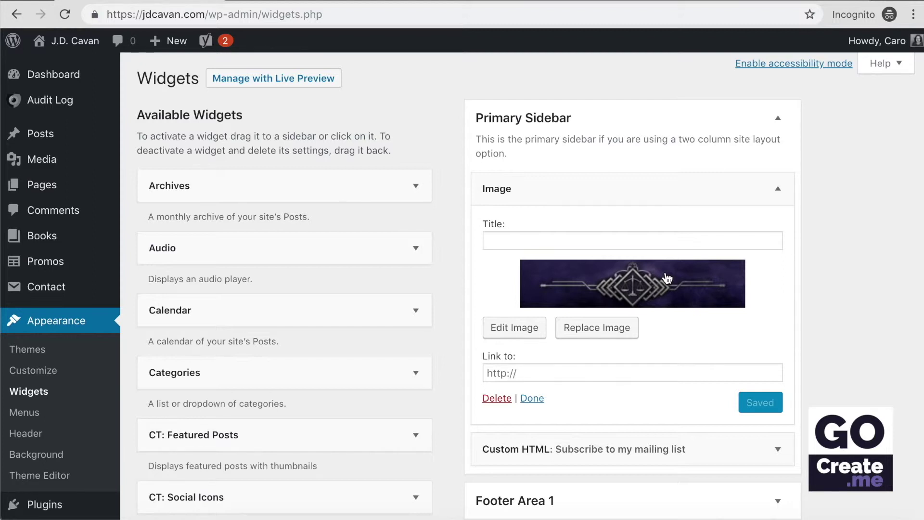
Check the existing Image widget's link field, then switch back to Mailchimp's Embedded forms page.
{"action": "scroll", "coordinate": [816, 234], "scroll_direction": "down", "scroll_amount": 3}
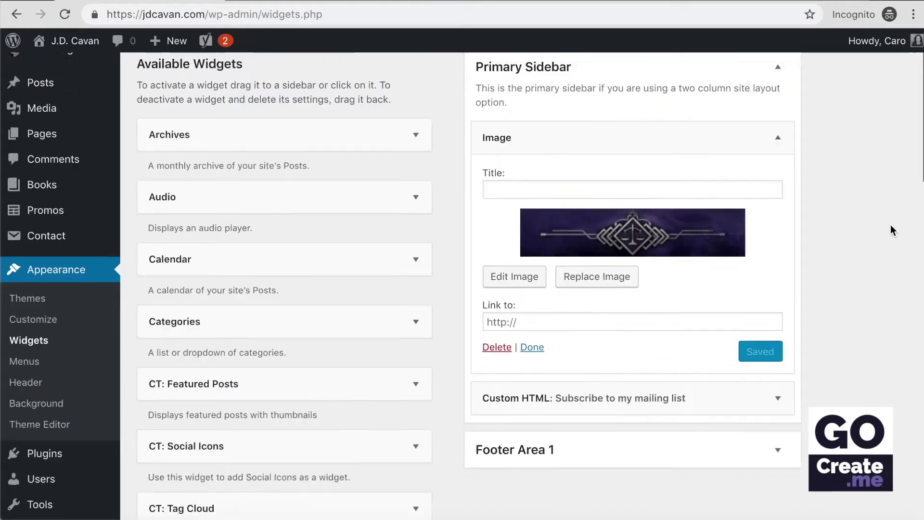
{"action": "left_click", "coordinate": [528, 264]}
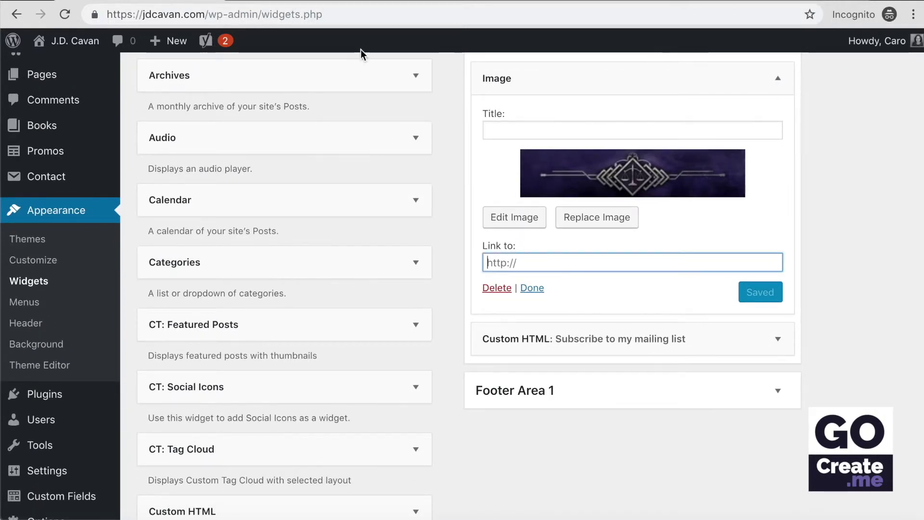
{"action": "left_click", "coordinate": [380, 1]}
{"action": "scroll", "coordinate": [299, 194], "scroll_direction": "up", "scroll_amount": 7}
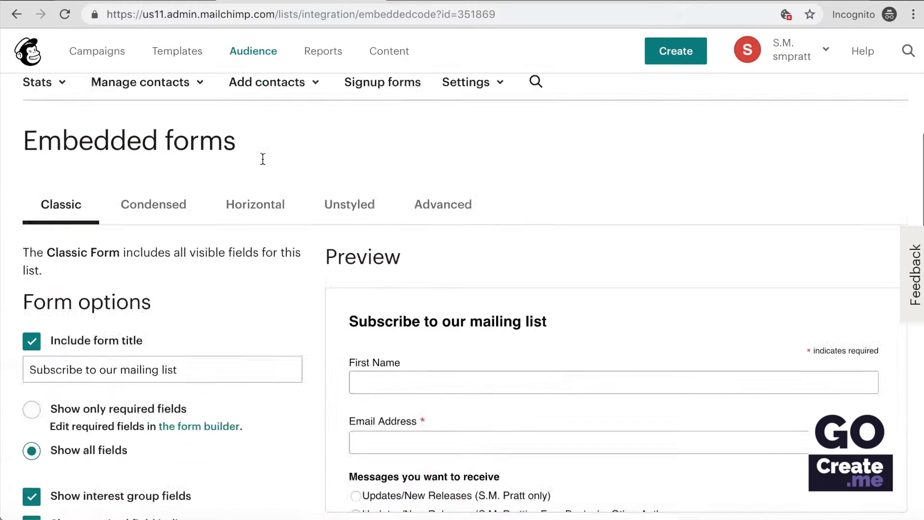
Open the Form builder from the Instafreebie SD2 list's signup forms and copy the signup form URL.
{"action": "left_click", "coordinate": [374, 233]}
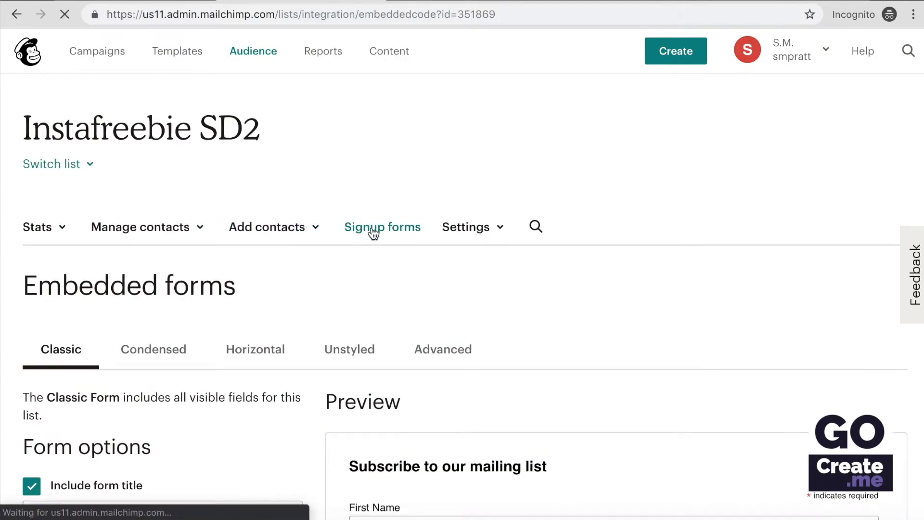
{"action": "scroll", "coordinate": [668, 251], "scroll_direction": "down", "scroll_amount": 2}
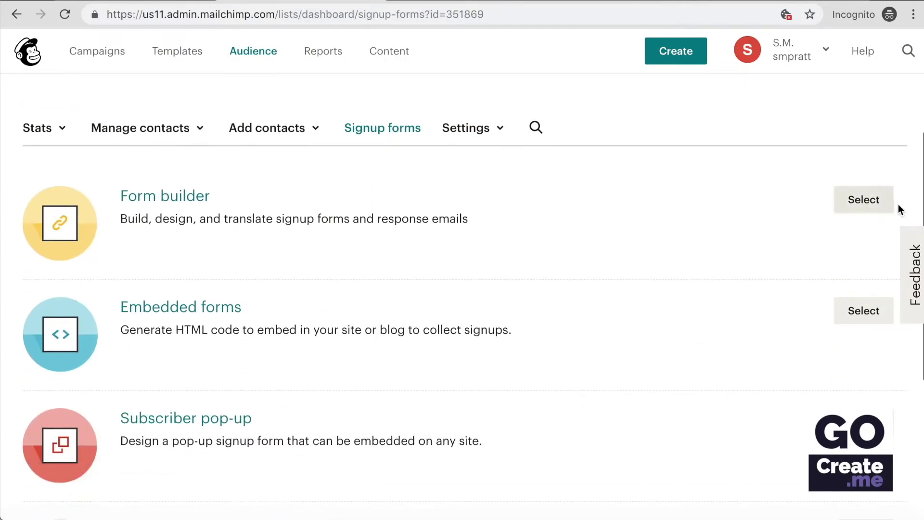
{"action": "left_click", "coordinate": [866, 201]}
{"action": "scroll", "coordinate": [340, 315], "scroll_direction": "down", "scroll_amount": 2}
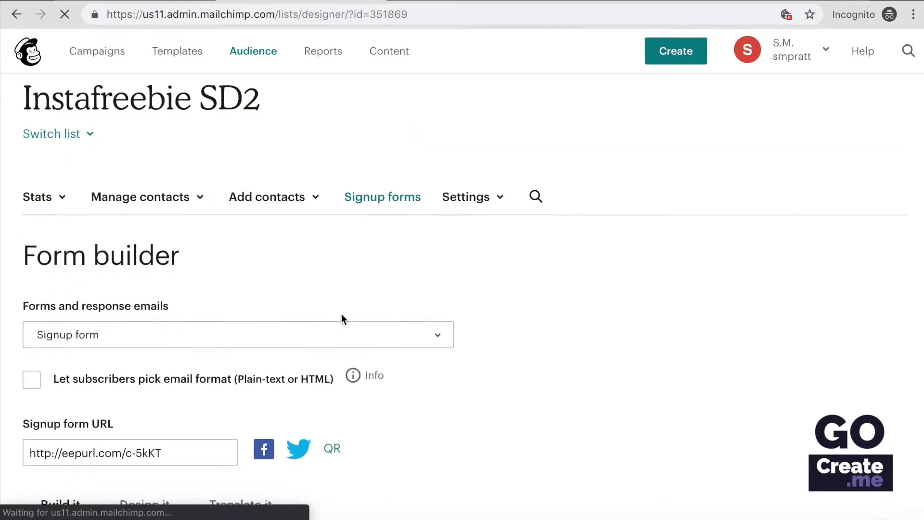
{"action": "left_click", "coordinate": [180, 374]}
{"action": "key", "text": "ctrl+c"}
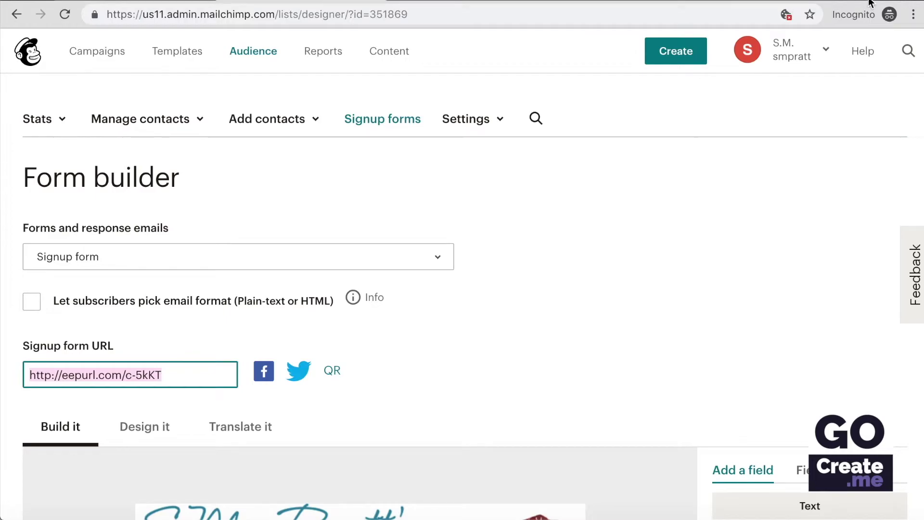
Load the copied signup form URL in a new browser tab to view the hosted form.
{"action": "key", "text": "super+t"}
{"action": "key", "text": "ctrl+v"}
{"action": "key", "text": "Return"}
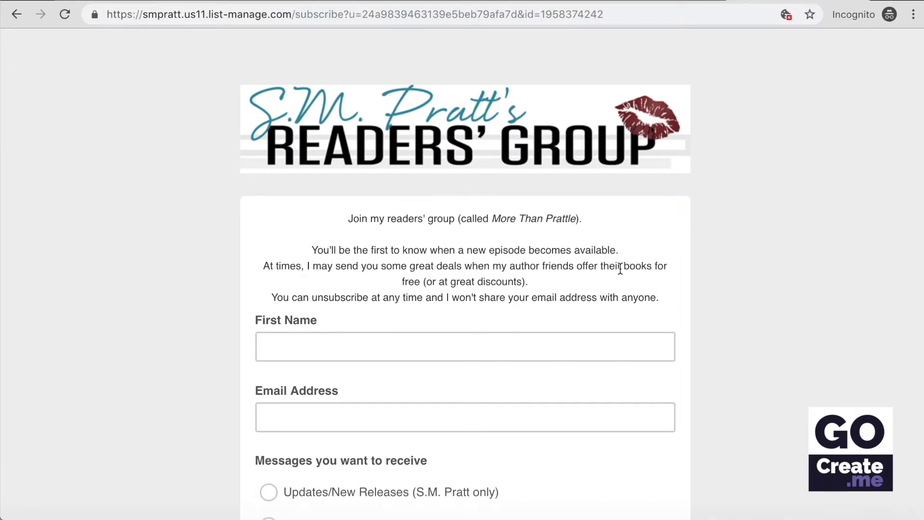
Return to the WordPress Widgets page and expand the "Subscribe to my mailing list" Custom HTML widget to inspect its Mailchimp code.
{"action": "left_click", "coordinate": [137, 2]}
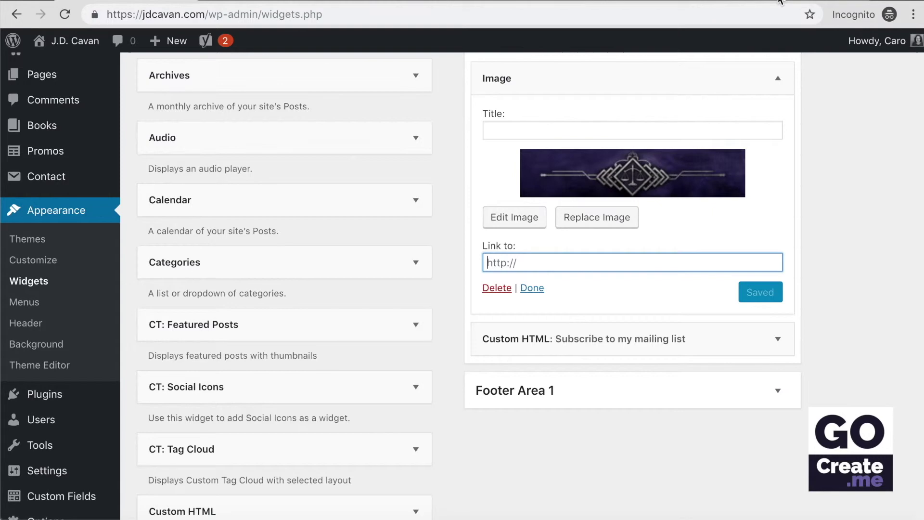
{"action": "left_click", "coordinate": [779, 344]}
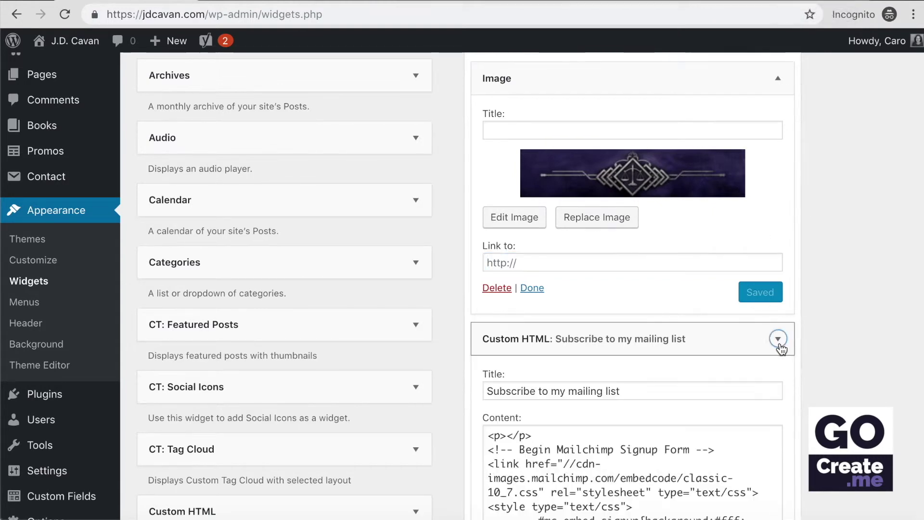
{"action": "scroll", "coordinate": [720, 382], "scroll_direction": "down", "scroll_amount": 5}
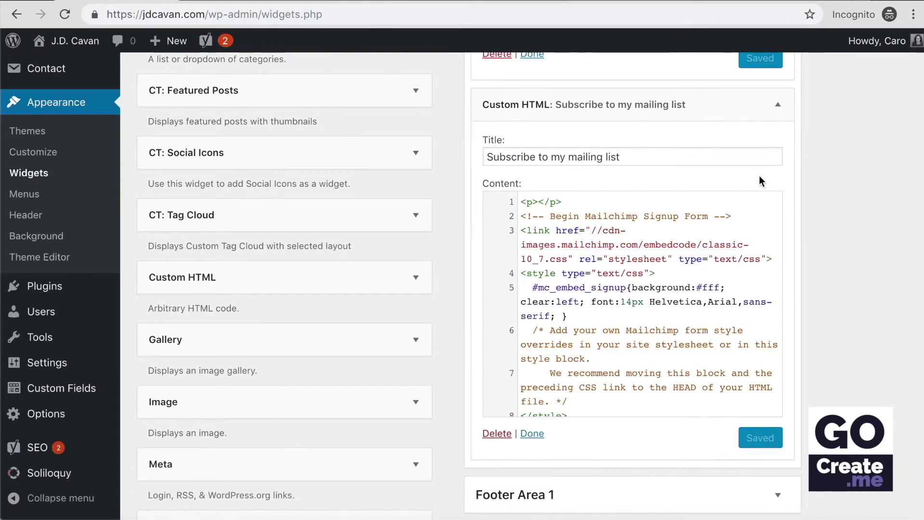
{"action": "left_click", "coordinate": [601, 239]}
{"action": "left_click", "coordinate": [540, 218]}
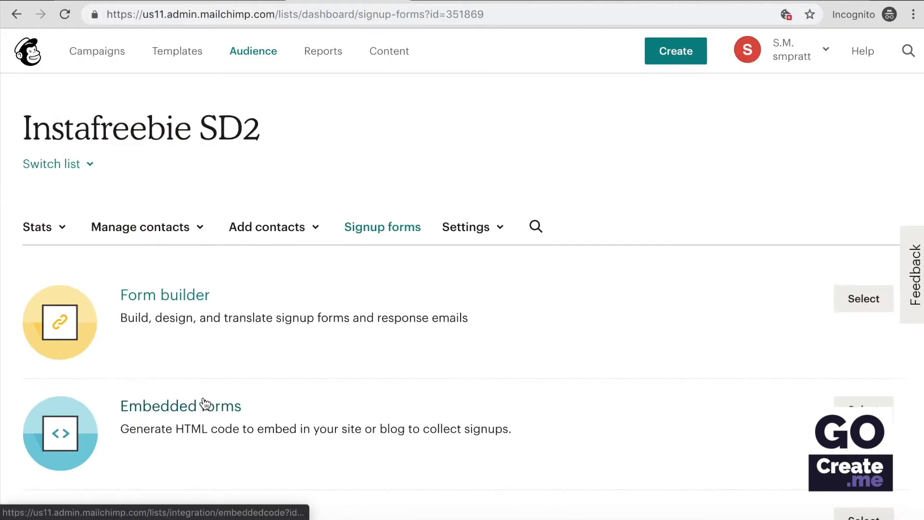
Open Mailchimp's Embedded forms page and locate the Classic form's embed code under Copy/paste onto your site.
{"action": "left_click", "coordinate": [206, 404]}
{"action": "scroll", "coordinate": [677, 351], "scroll_direction": "down", "scroll_amount": 6}
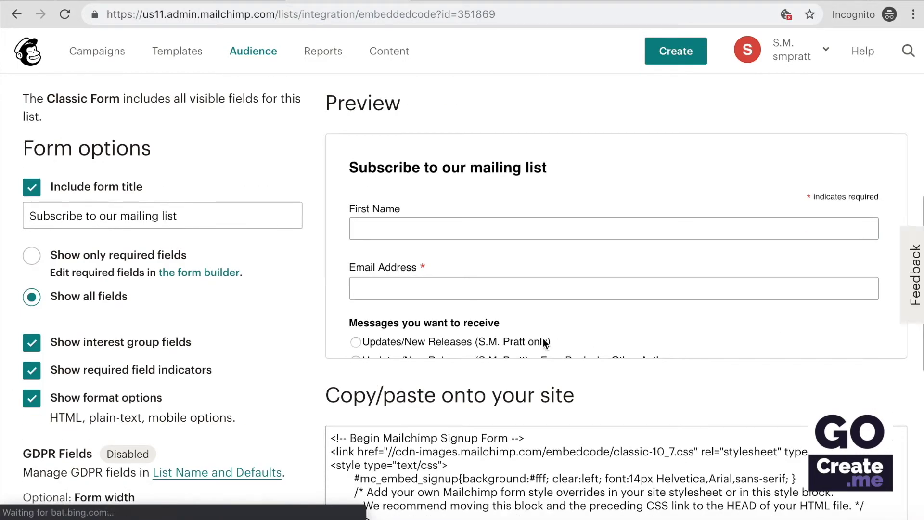
{"action": "scroll", "coordinate": [597, 450], "scroll_direction": "down", "scroll_amount": 5}
{"action": "left_click", "coordinate": [597, 450]}
{"action": "scroll", "coordinate": [597, 450], "scroll_direction": "down", "scroll_amount": 3}
{"action": "scroll", "coordinate": [596, 450], "scroll_direction": "down", "scroll_amount": 5}
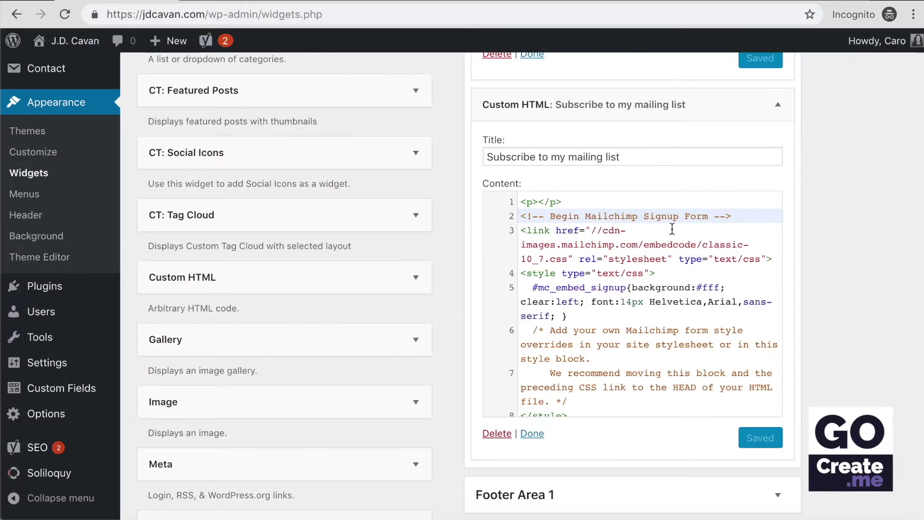
Write "Sign up for cool perks and to hear when I have new releases." in the opening paragraph of the WordPress Custom HTML widget.
{"action": "left_click", "coordinate": [661, 267]}
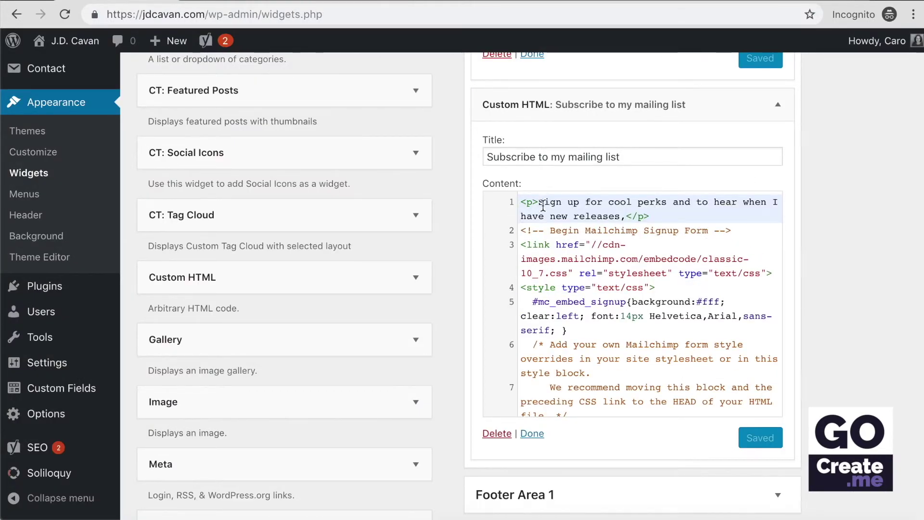
{"action": "left_click_drag", "start_coordinate": [538, 202], "coordinate": [522, 202]}
{"action": "left_click", "coordinate": [651, 215]}
{"action": "left_click", "coordinate": [626, 216]}
{"action": "key", "text": "BackSpace"}
{"action": "type", "text": "."}
{"action": "left_click", "coordinate": [661, 213]}
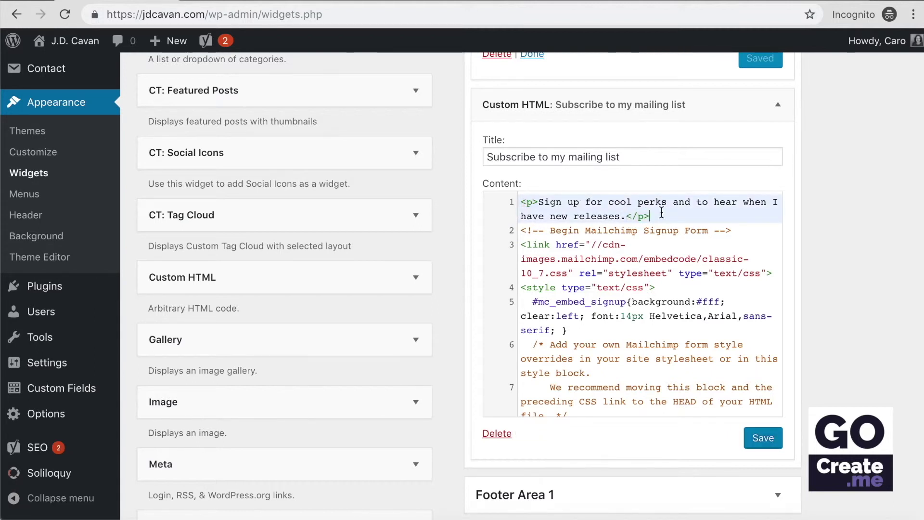
Examine the closing Mailchimp comment and the centred Privacy Policy link at the end of the widget's code.
{"action": "scroll", "coordinate": [662, 213], "scroll_direction": "down", "scroll_amount": 15}
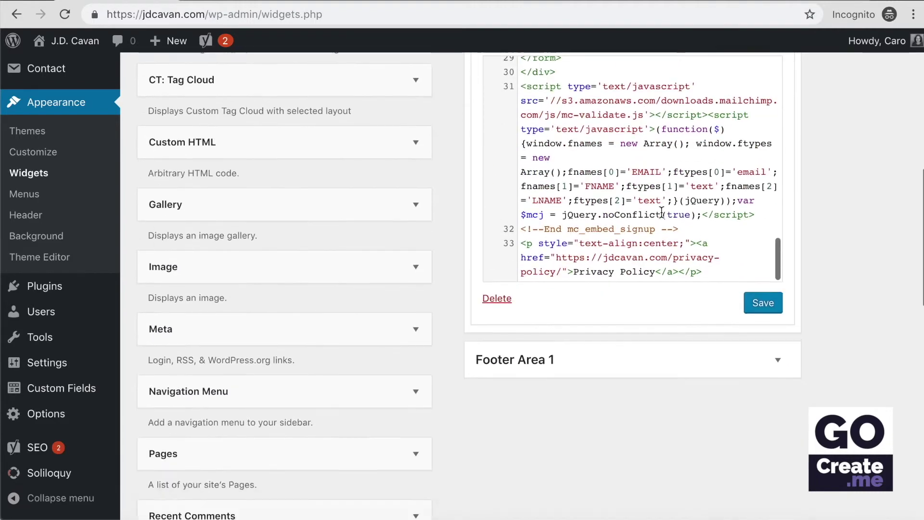
{"action": "left_click", "coordinate": [688, 203]}
{"action": "left_click_drag", "start_coordinate": [688, 203], "coordinate": [515, 202]}
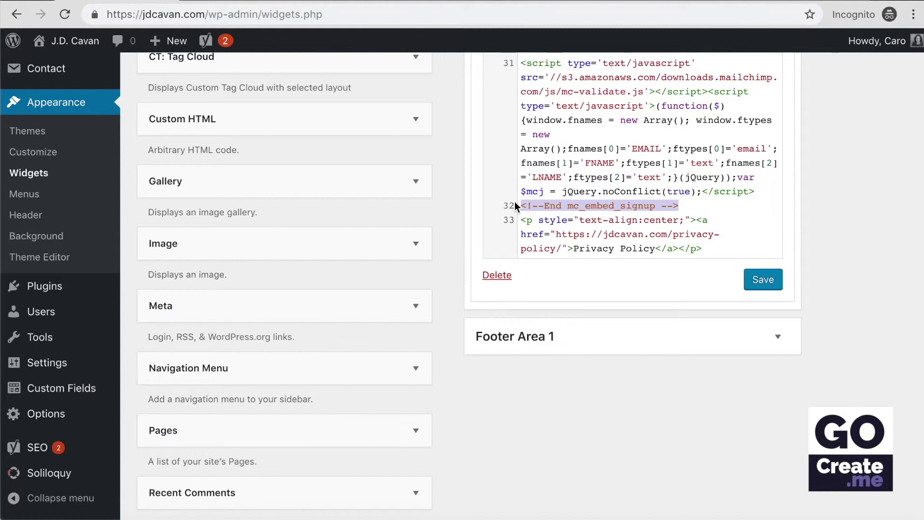
{"action": "left_click", "coordinate": [520, 220]}
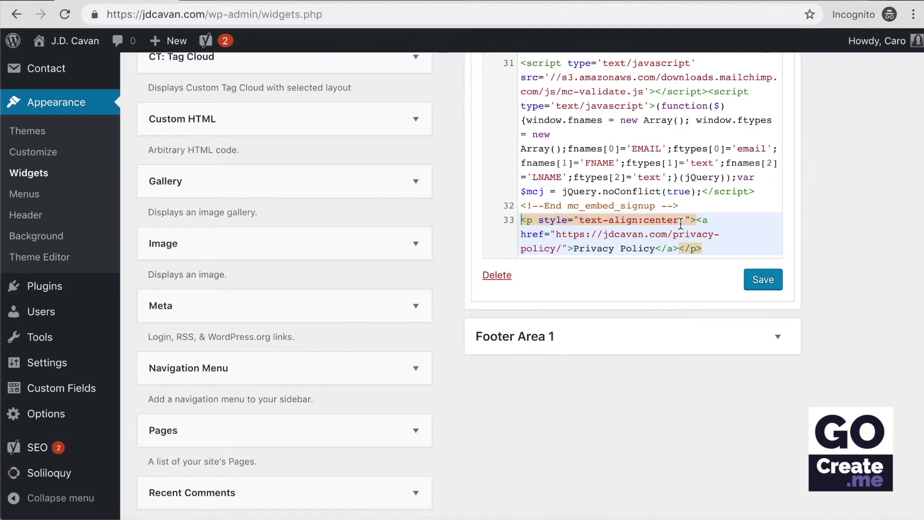
{"action": "left_click", "coordinate": [696, 220]}
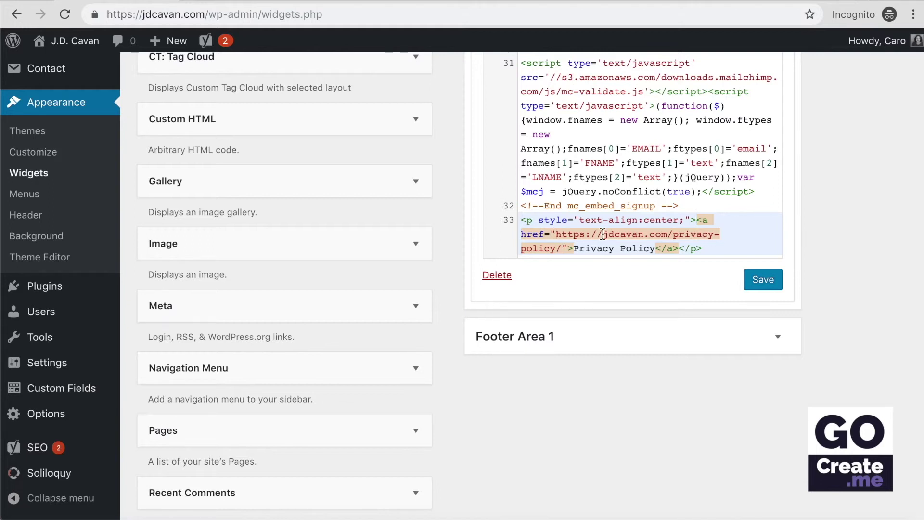
{"action": "left_click", "coordinate": [578, 249]}
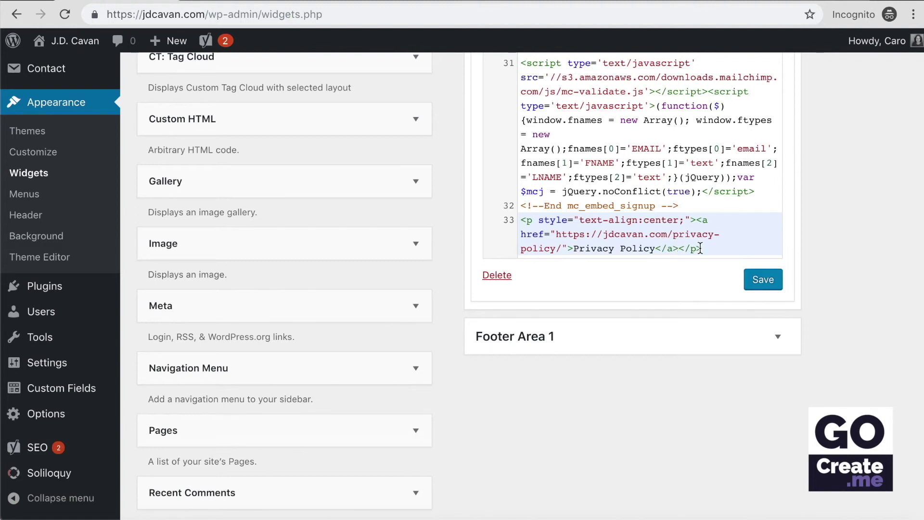
Save the Custom HTML widget and check the signup form in the live site's sidebar.
{"action": "left_click", "coordinate": [759, 283]}
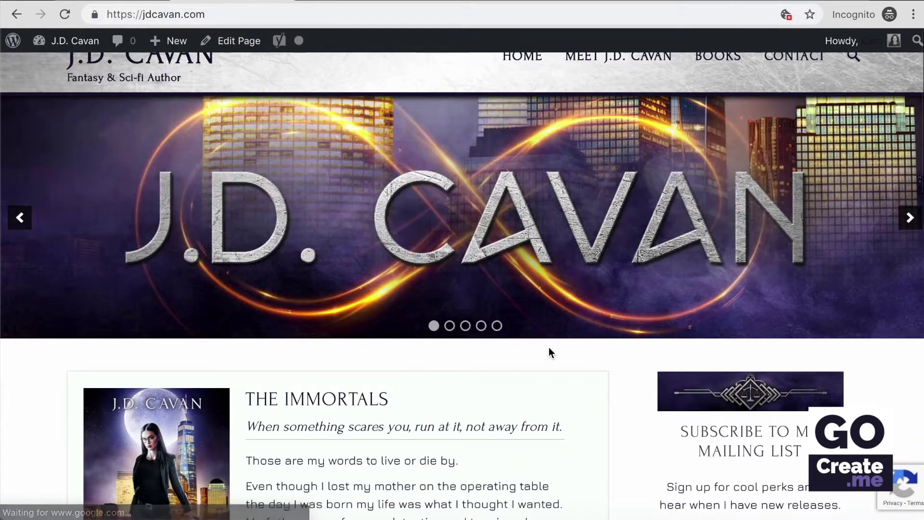
{"action": "scroll", "coordinate": [549, 347], "scroll_direction": "down", "scroll_amount": 5}
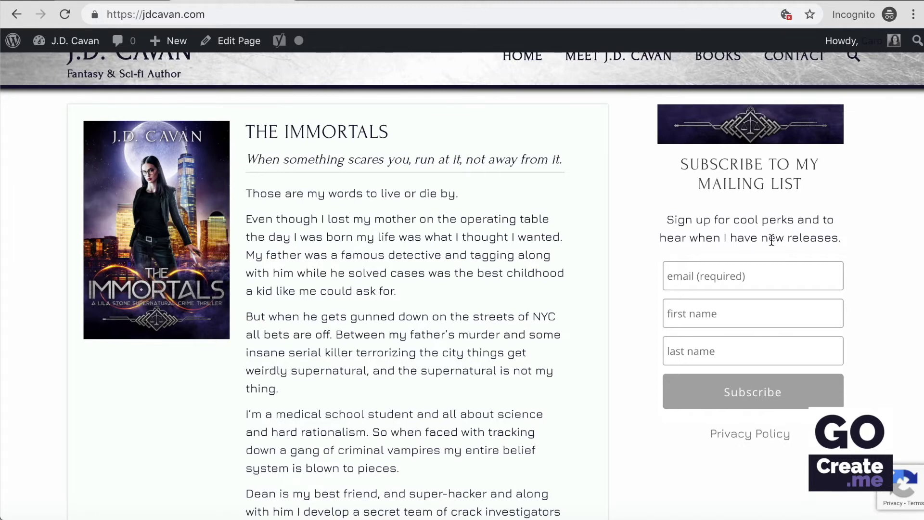
{"action": "scroll", "coordinate": [775, 299], "scroll_direction": "down", "scroll_amount": 2}
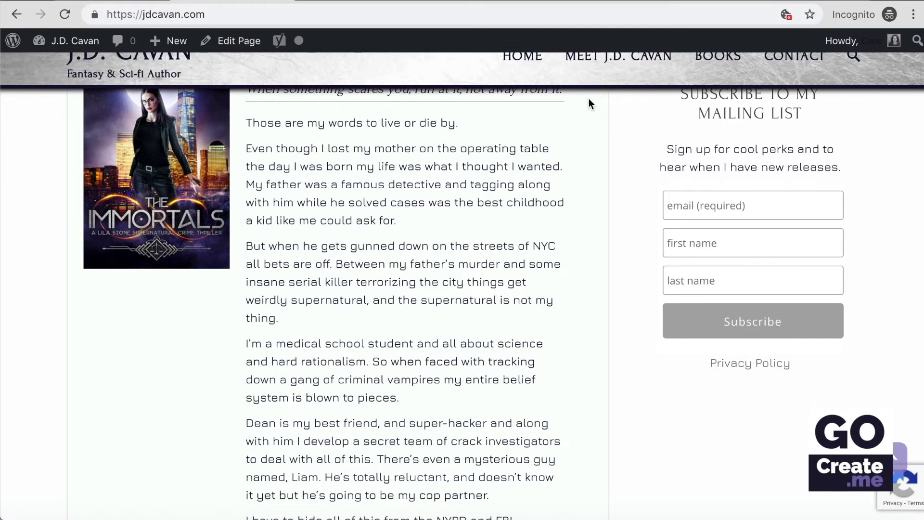
Back in the widget code, add font-size:14px; to the Privacy Policy paragraph's inline style and begin a margin property.
{"action": "key", "text": "ctrl+Tab"}
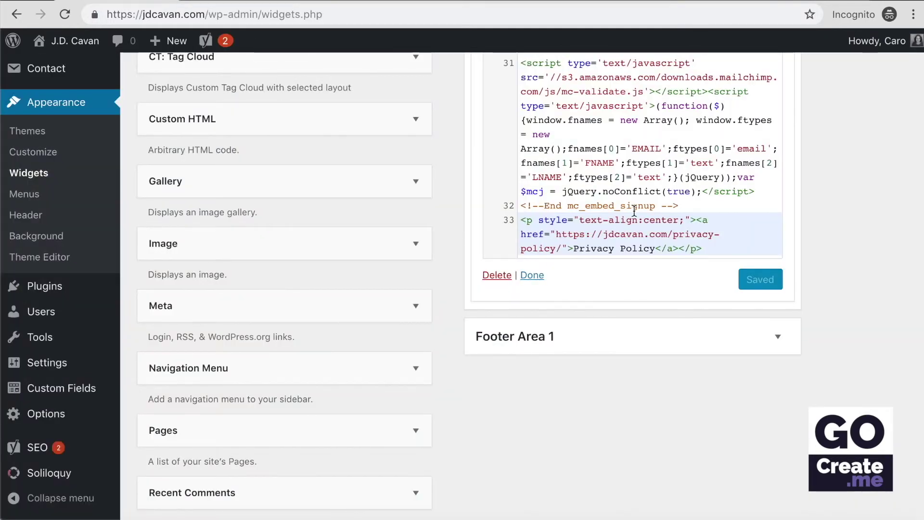
{"action": "left_click", "coordinate": [607, 234]}
{"action": "left_click", "coordinate": [687, 220]}
{"action": "type", "text": "font-size:"}
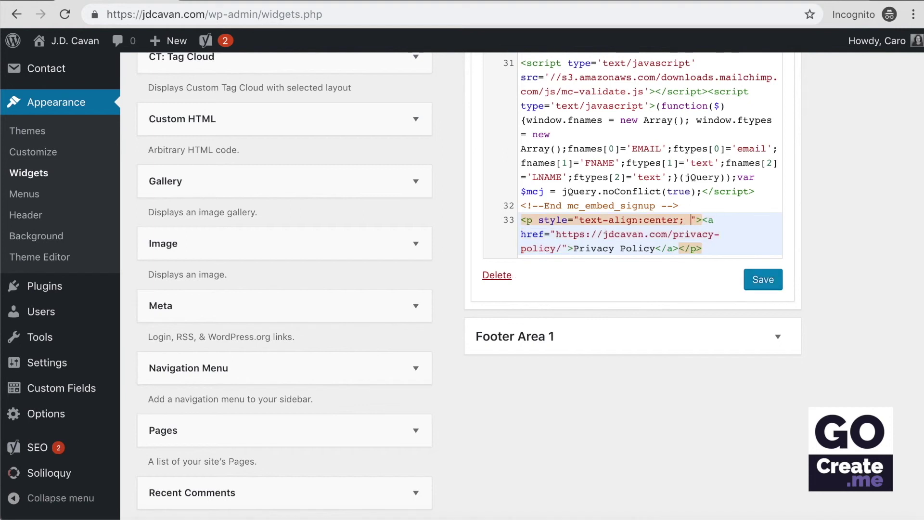
{"action": "type", "text": "14px;"}
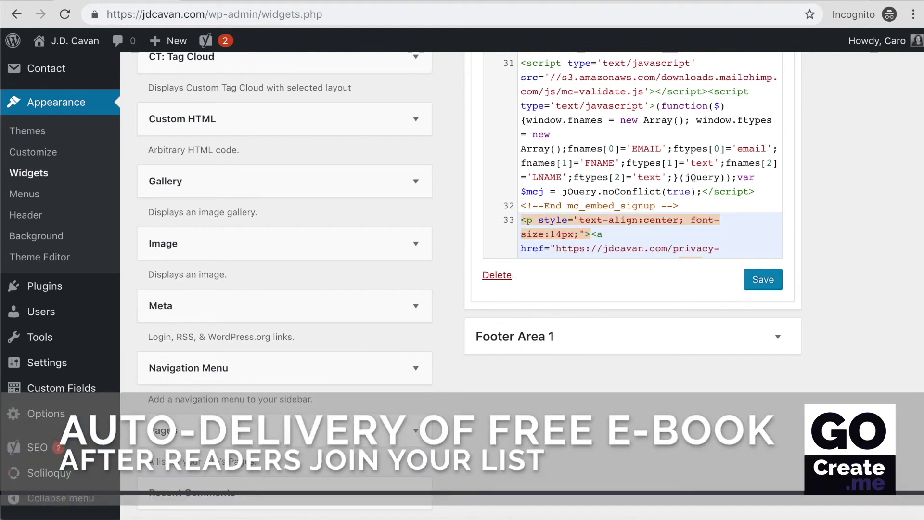
{"action": "type", "text": " marg"}
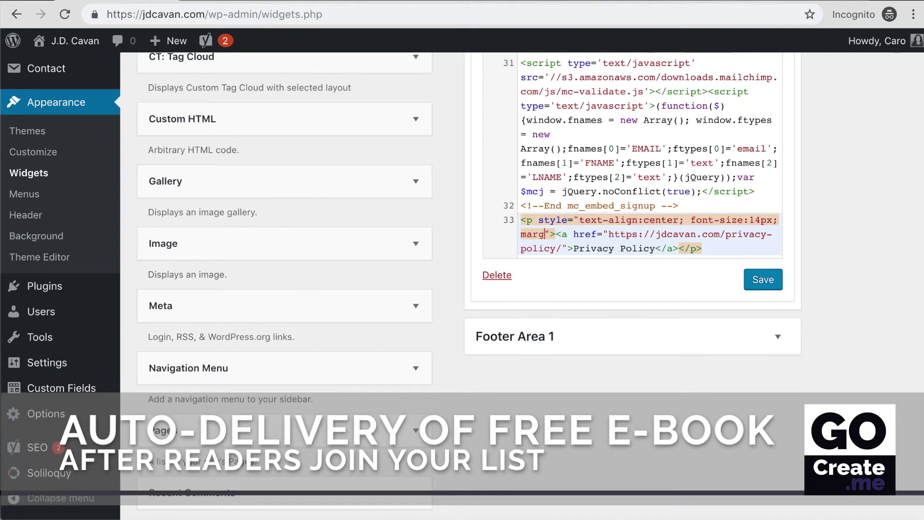